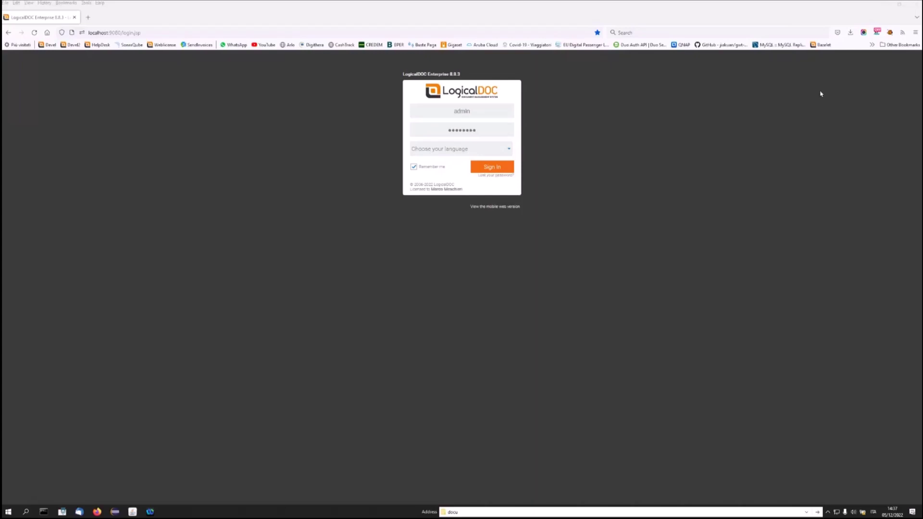
- Sign in to LogicalDOC, leaving the interface language unchanged
left_click(675, 12)
left_click(509, 149)
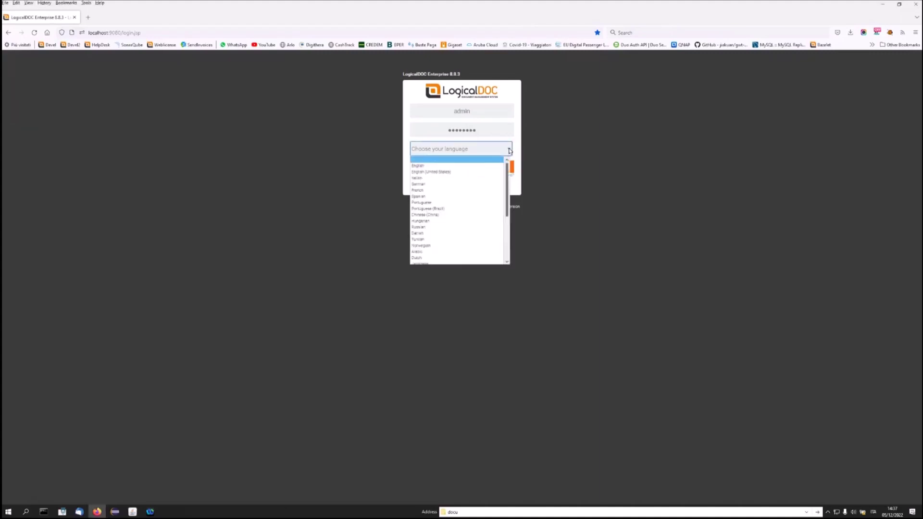
left_click(560, 134)
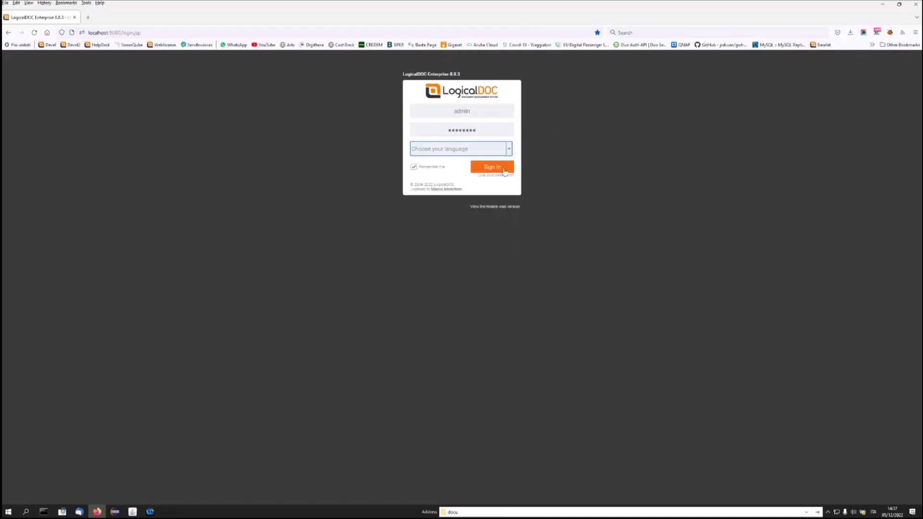
left_click(504, 171)
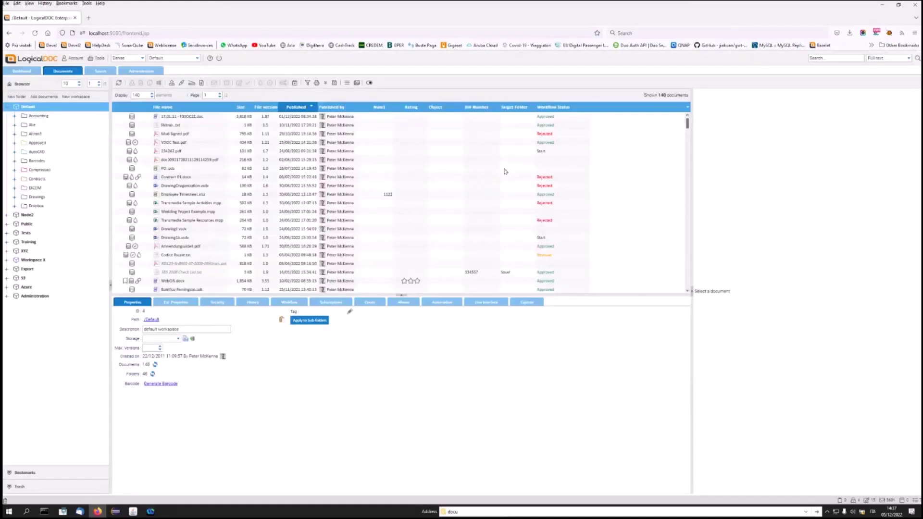
- Peek into Accounting's Corrected folder, then return to the Default workspace's 140 documents
left_click(31, 117)
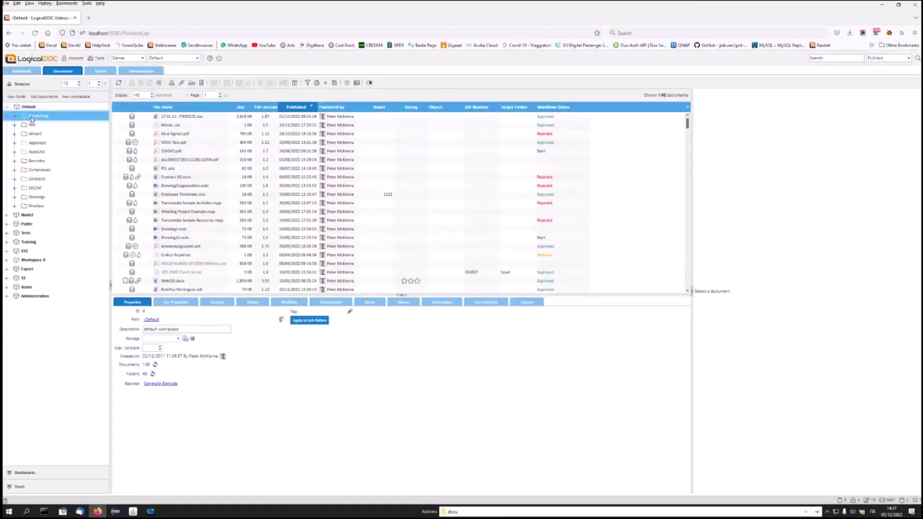
left_click(31, 125)
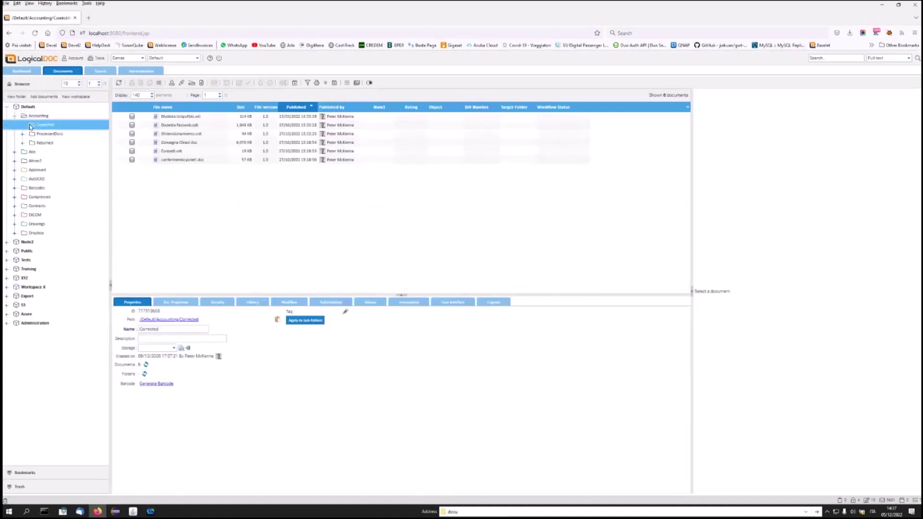
left_click(29, 108)
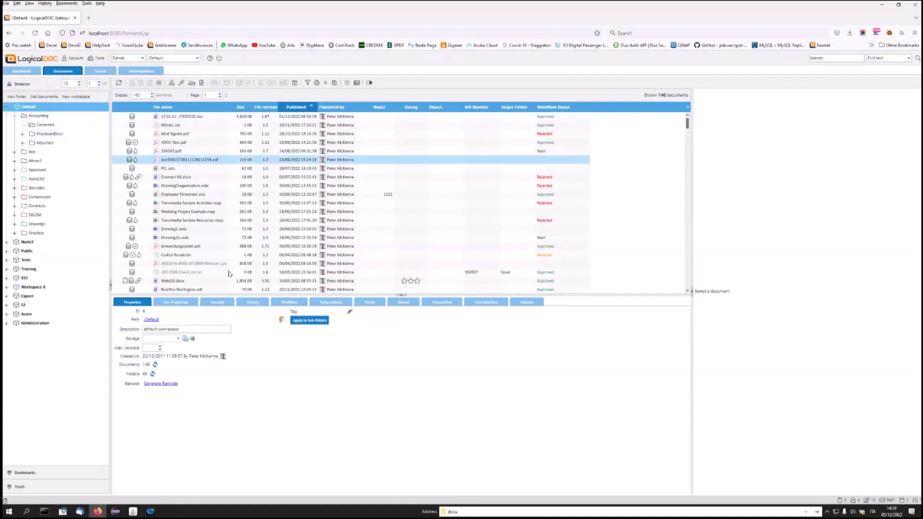
- Review Default's security permissions, unticking the author group's Download right, then open Accounting > Corrected
left_click(222, 301)
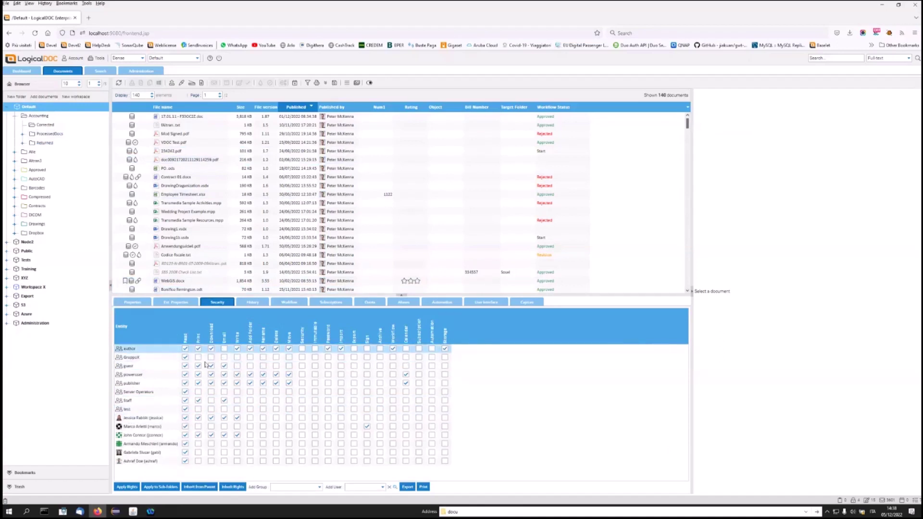
left_click(215, 349)
left_click(210, 348)
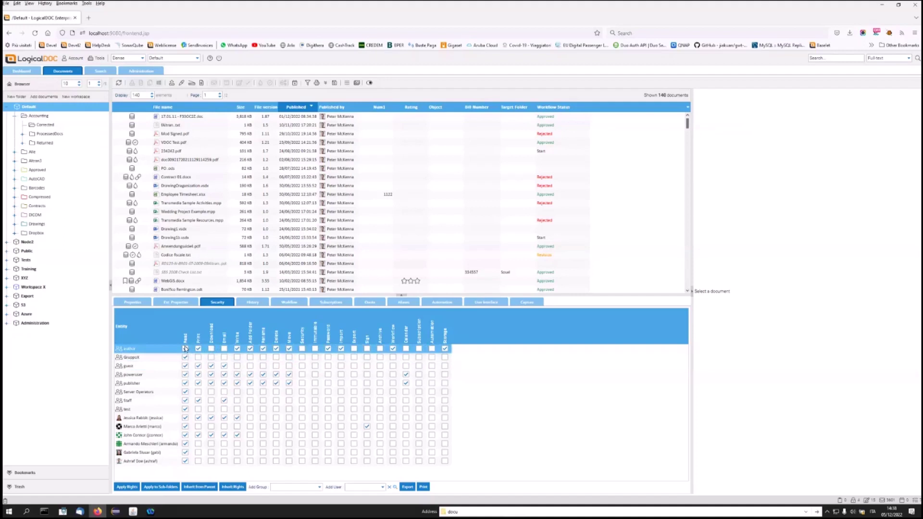
left_click(47, 125)
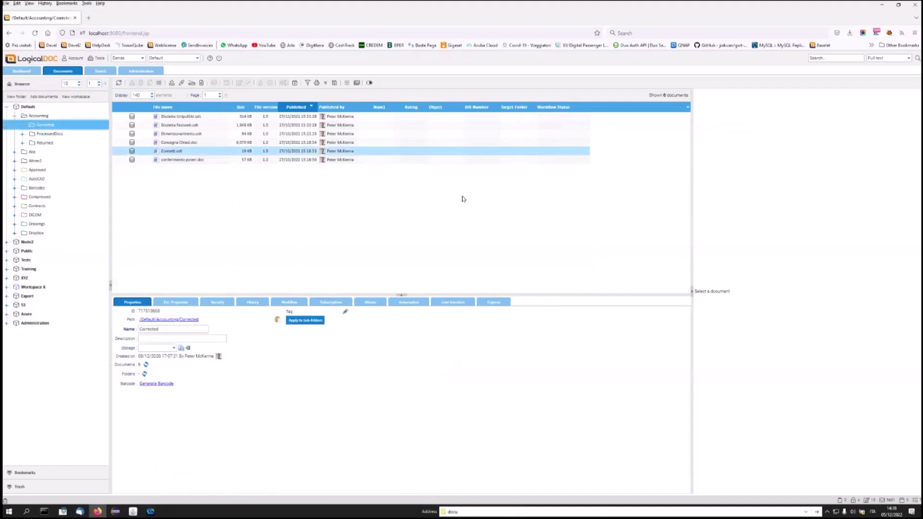
- Back in Default, toggle the Published and Published by columns off and on, then preview the first document
left_click(28, 107)
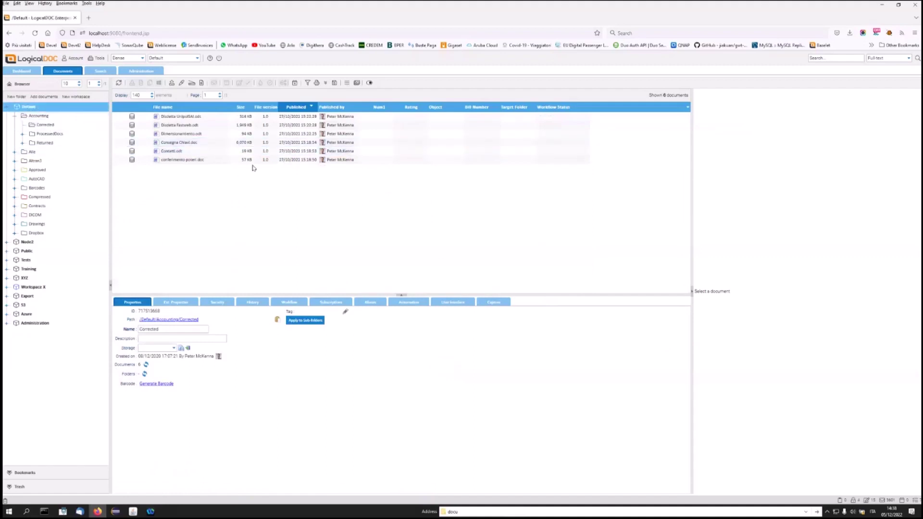
right_click(192, 107)
mouse_move(217, 174)
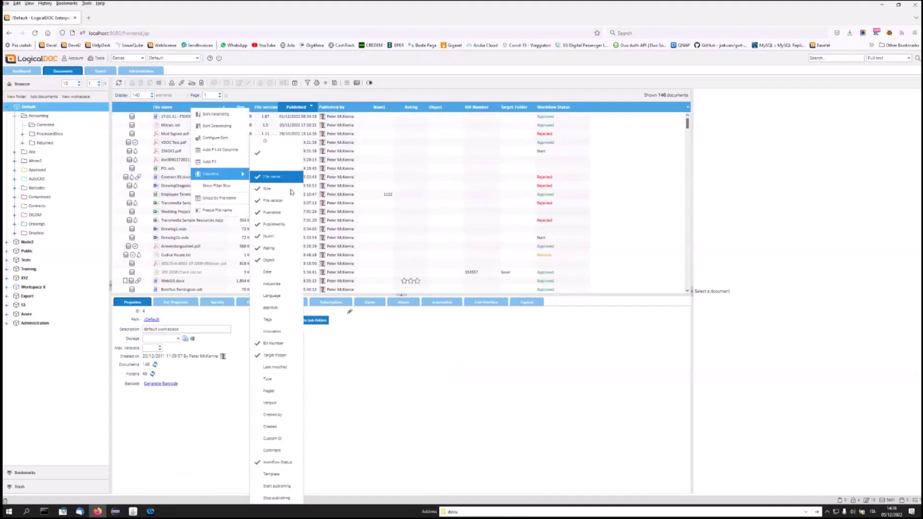
left_click(281, 212)
left_click(278, 224)
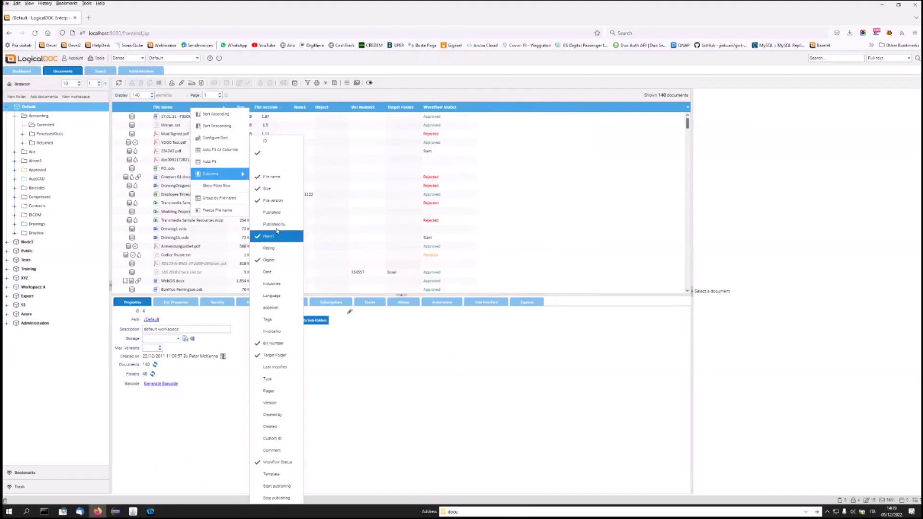
left_click(272, 212)
left_click(274, 224)
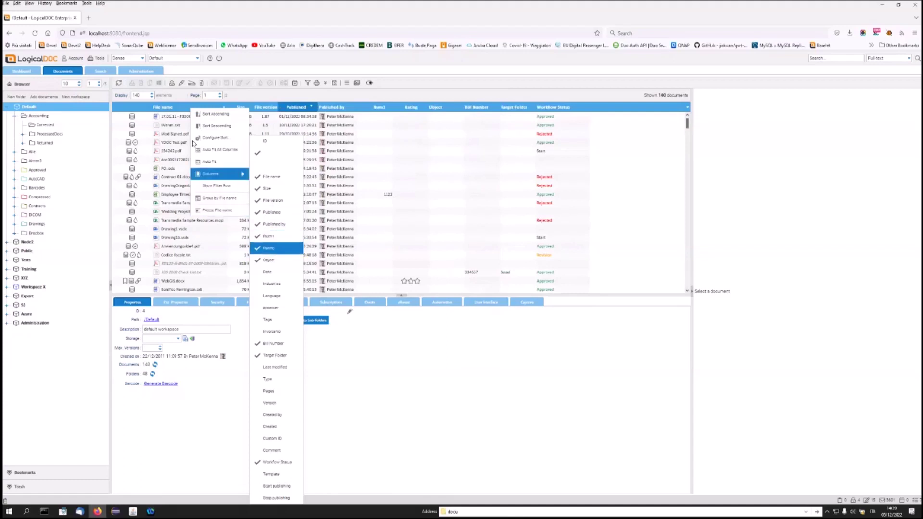
left_click(183, 119)
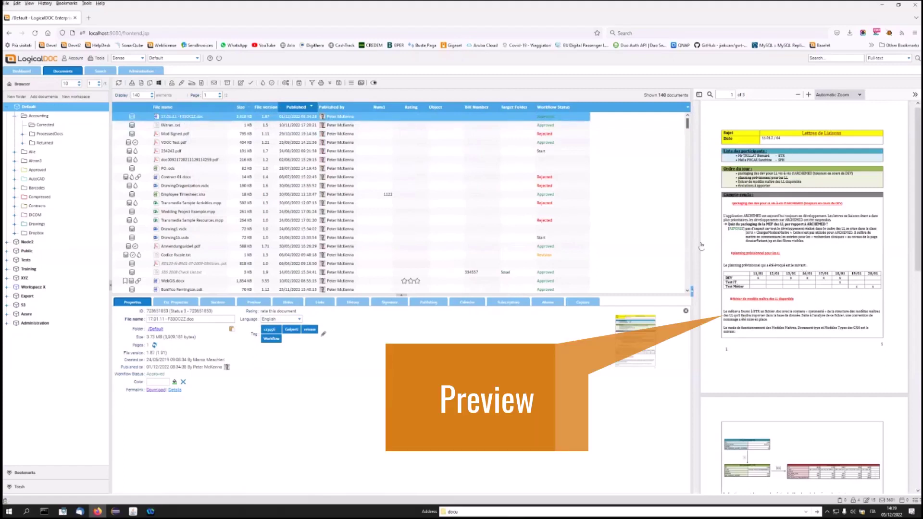
scroll(702, 243, "down", 5)
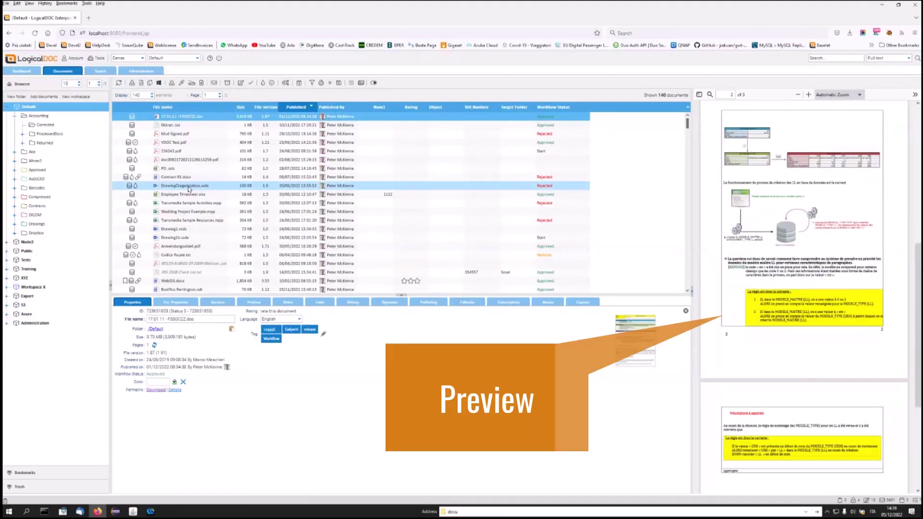
right_click(192, 120)
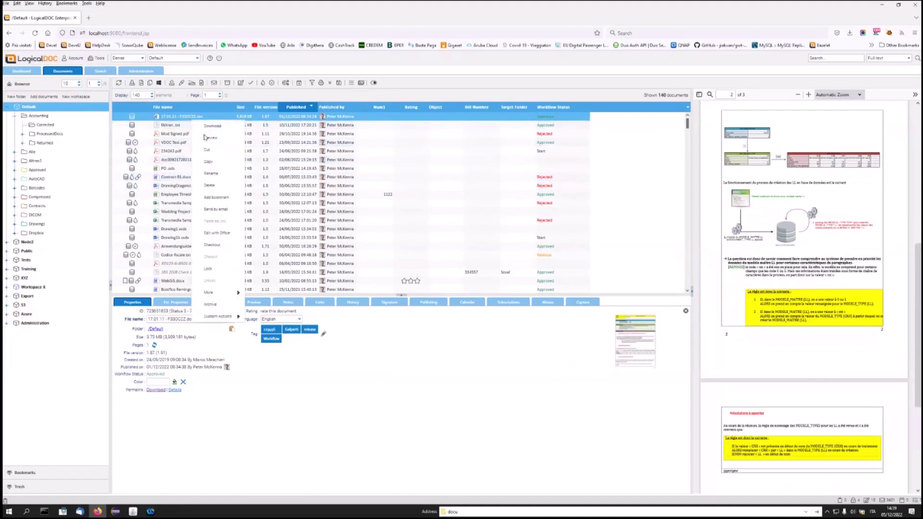
key("Return")
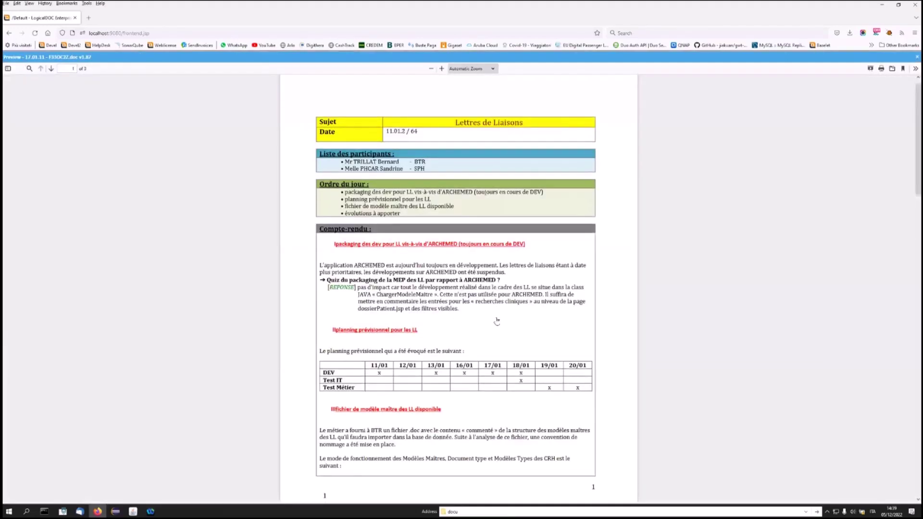
scroll(497, 321, "down", 10)
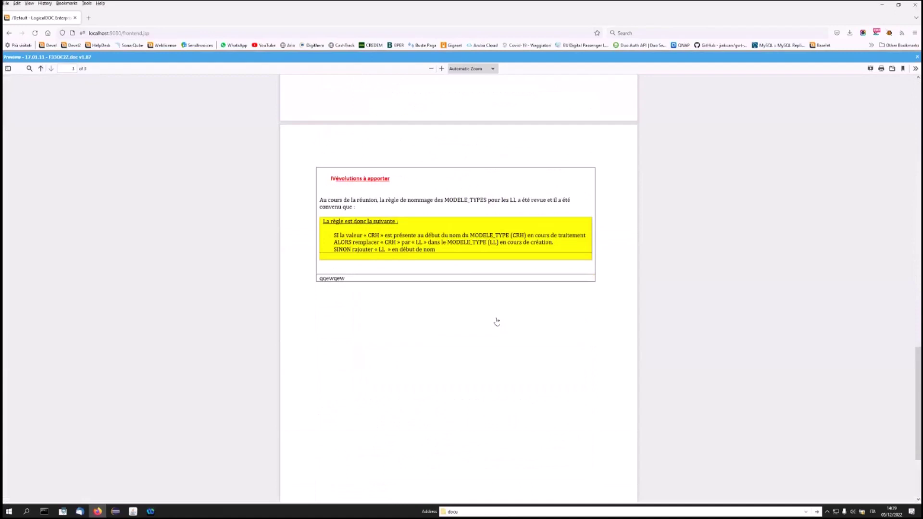
scroll(497, 322, "up", 15)
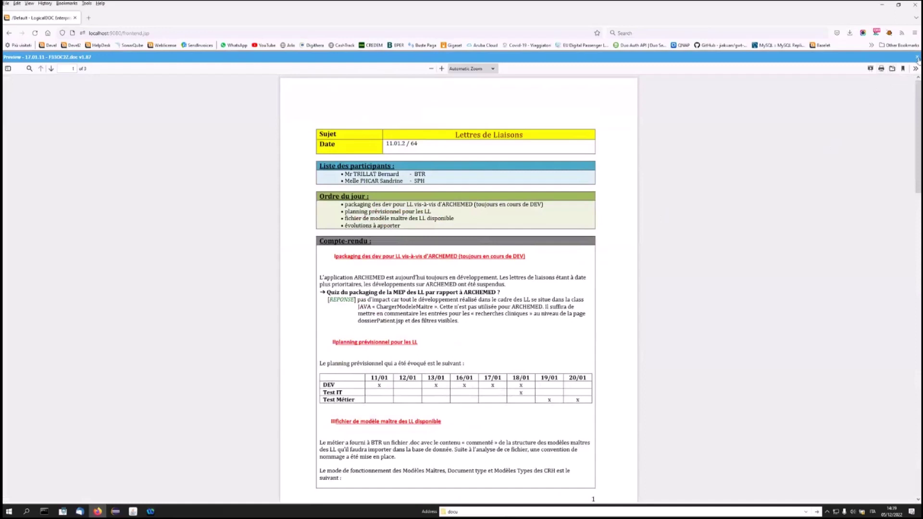
key("Escape")
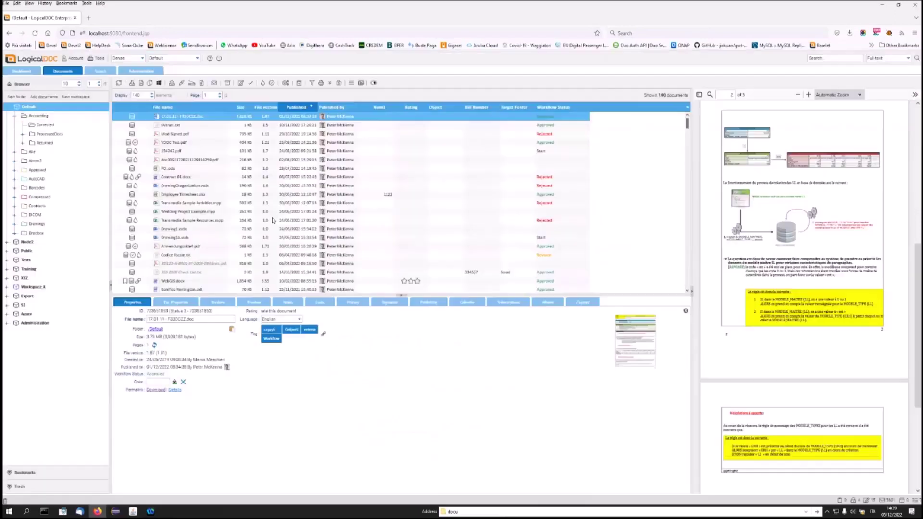
right_click(194, 120)
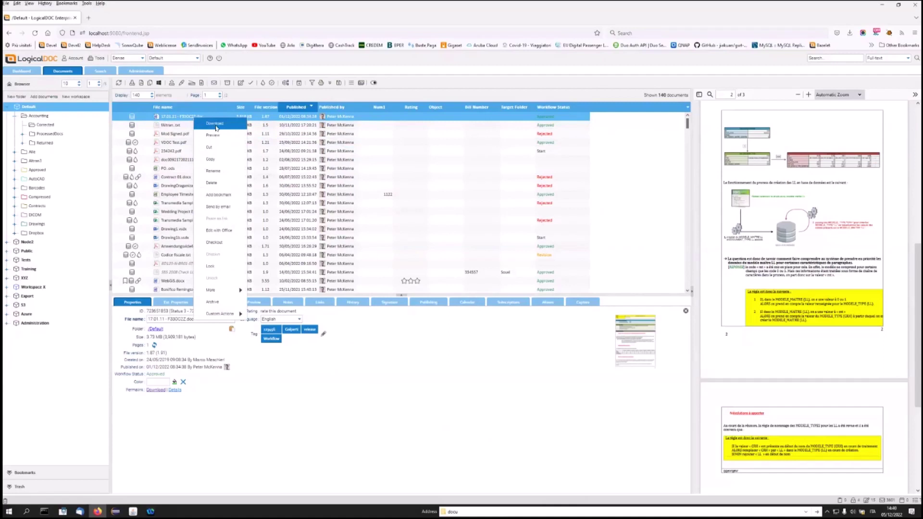
left_click(469, 85)
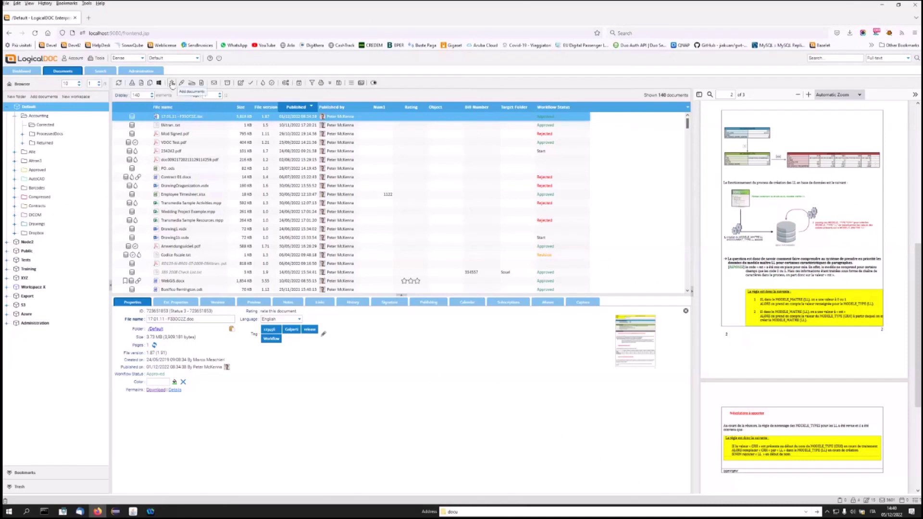
left_click(172, 83)
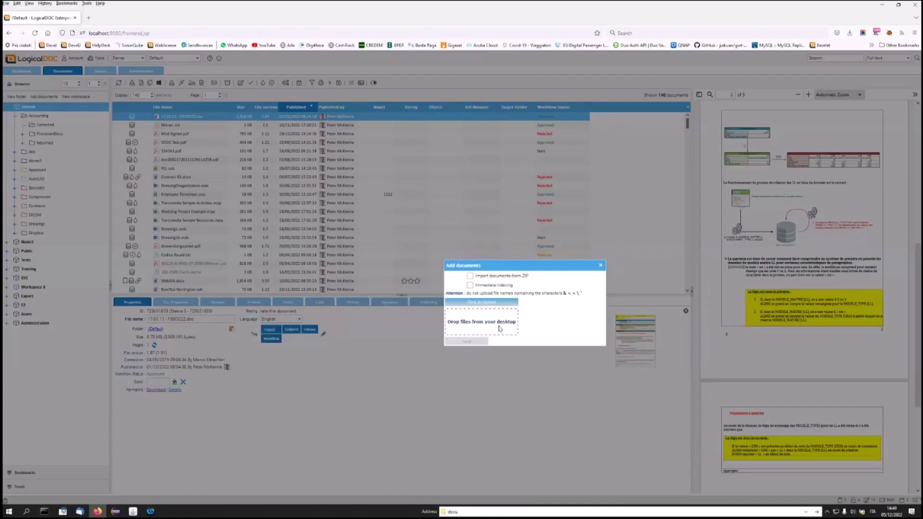
left_click(601, 266)
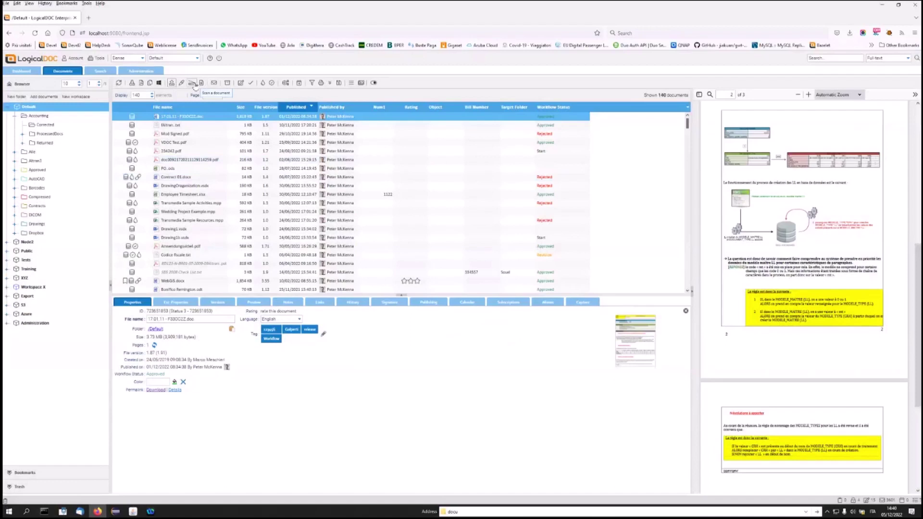
- Acquire a new scan of a paper page with the chosen scanner, replacing previous scans
left_click(195, 85)
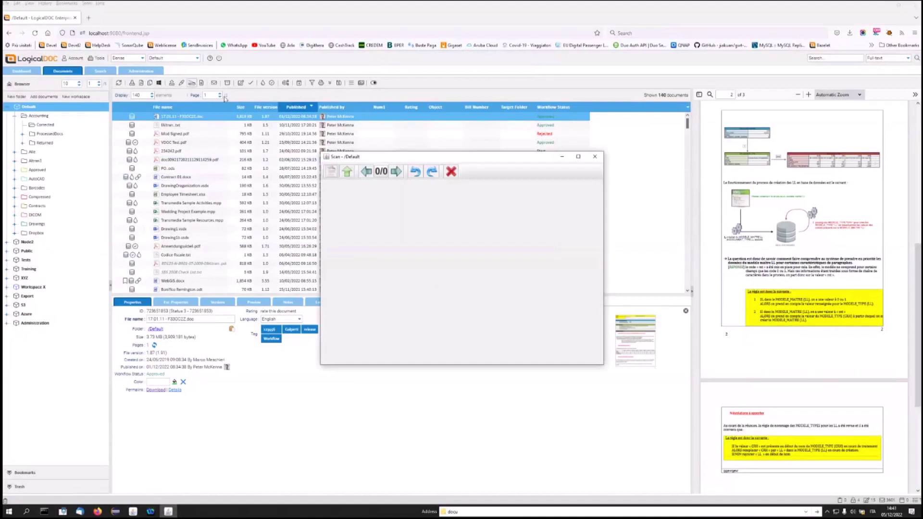
left_click(332, 172)
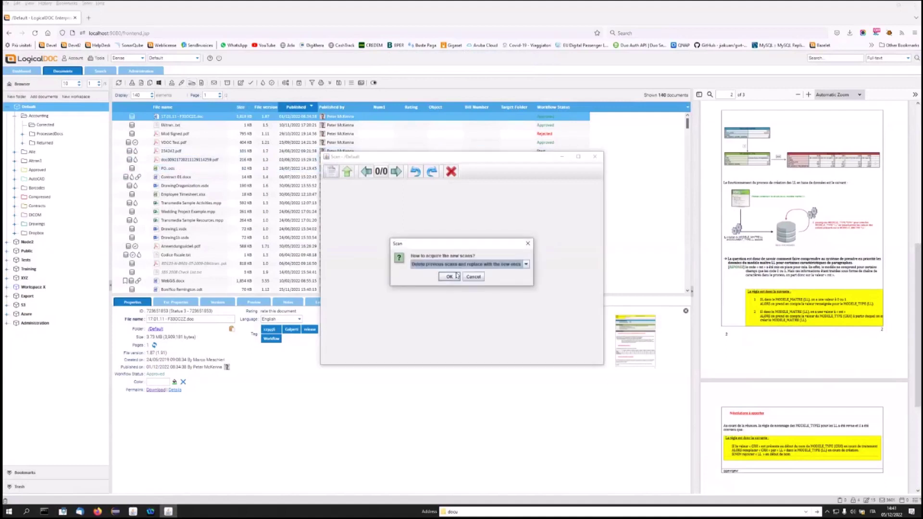
left_click(454, 277)
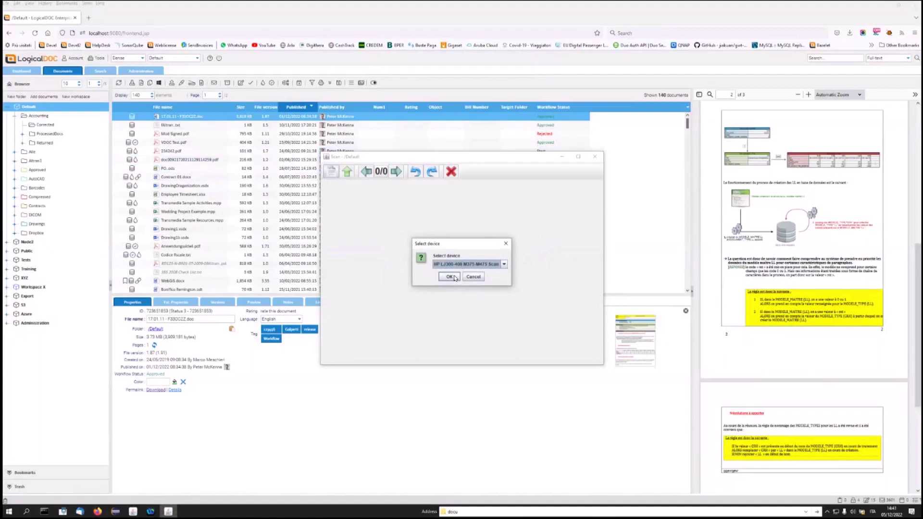
left_click(449, 277)
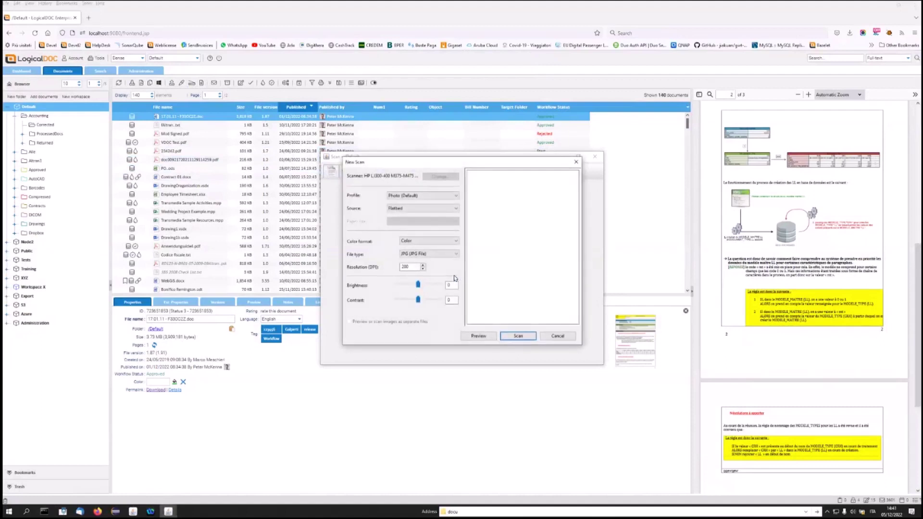
left_click(524, 336)
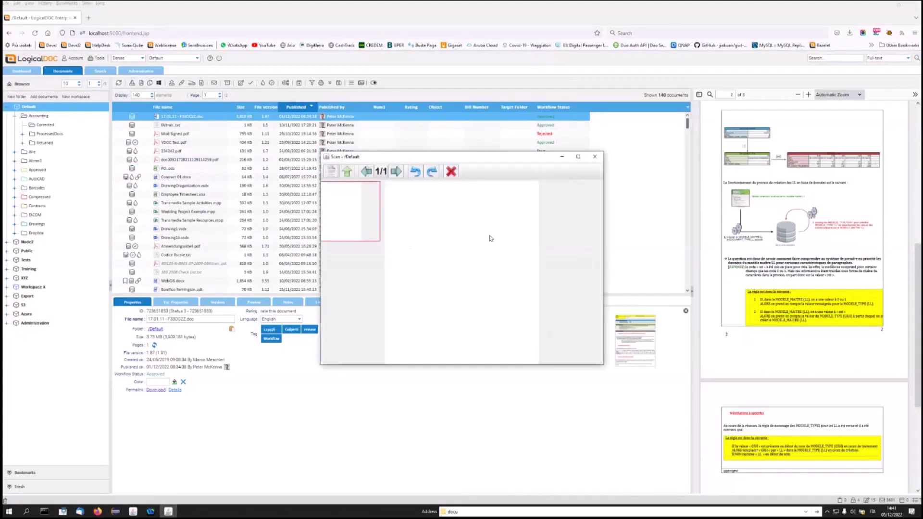
- Start saving the scan as a document, then dismiss the file-type options and close the Scan window
left_click(347, 172)
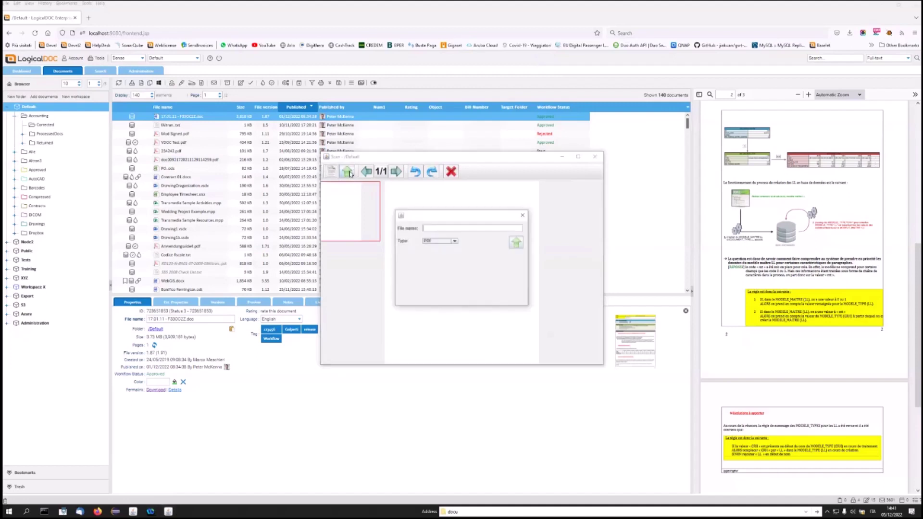
left_click(455, 242)
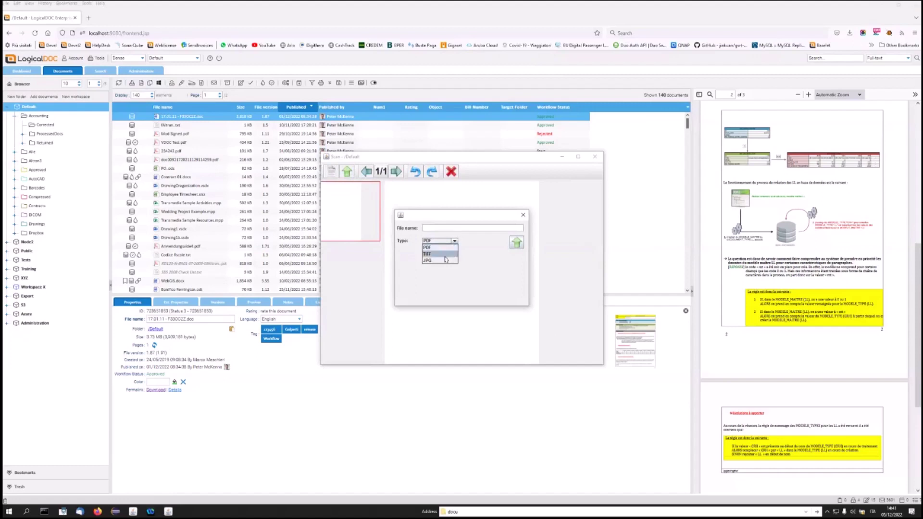
left_click(523, 214)
left_click(596, 158)
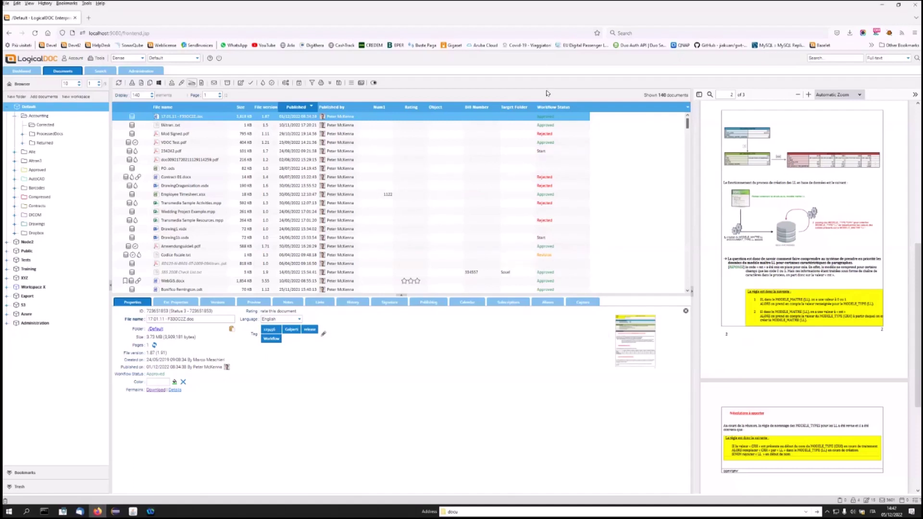
- In Administration > Import and Export > Import Folders, show the \\eva02\ftparea\test-docs share's settings targeting Public
left_click(140, 71)
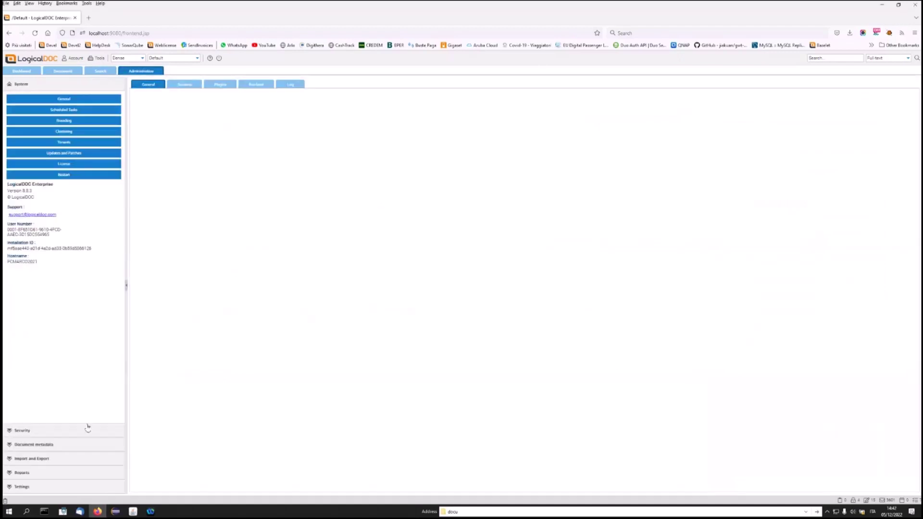
left_click(57, 461)
left_click(84, 142)
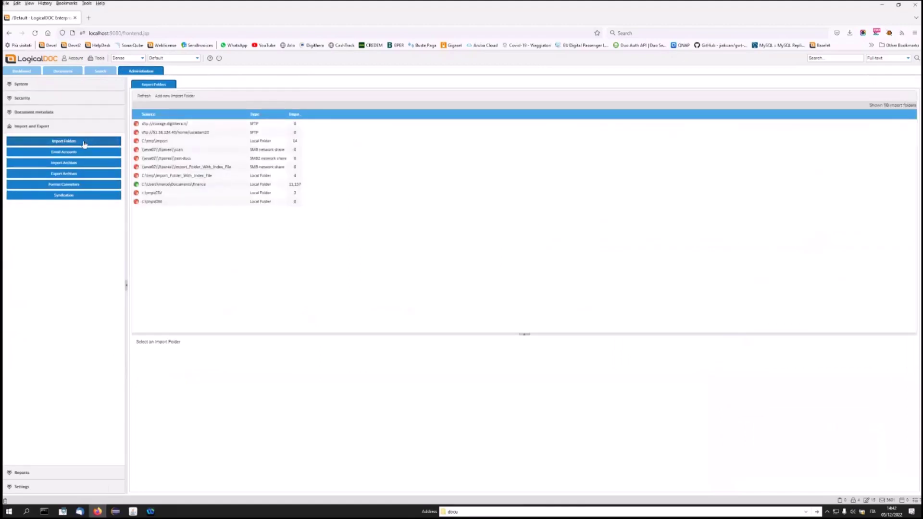
left_click(161, 159)
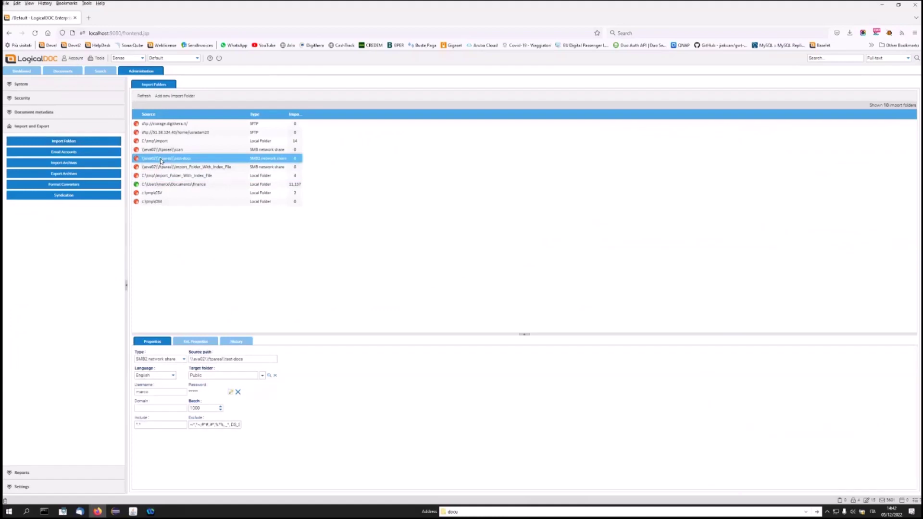
left_click(63, 71)
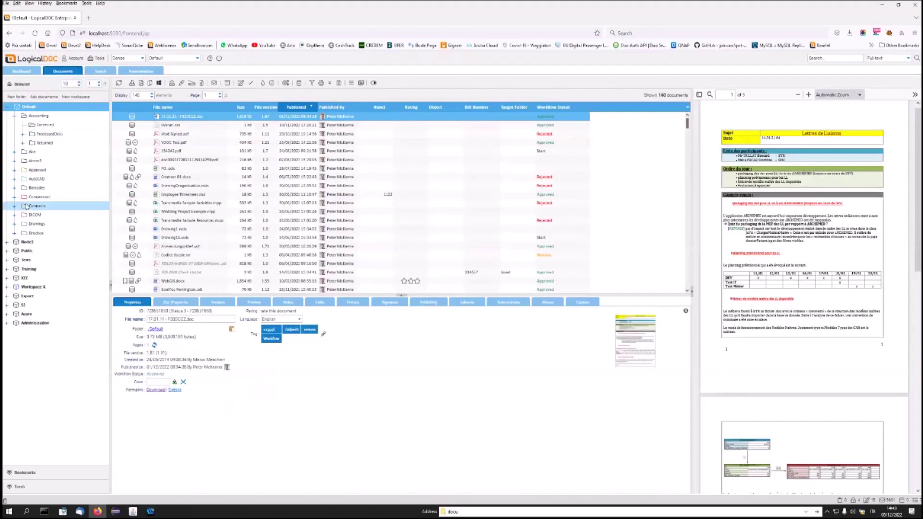
left_click(133, 71)
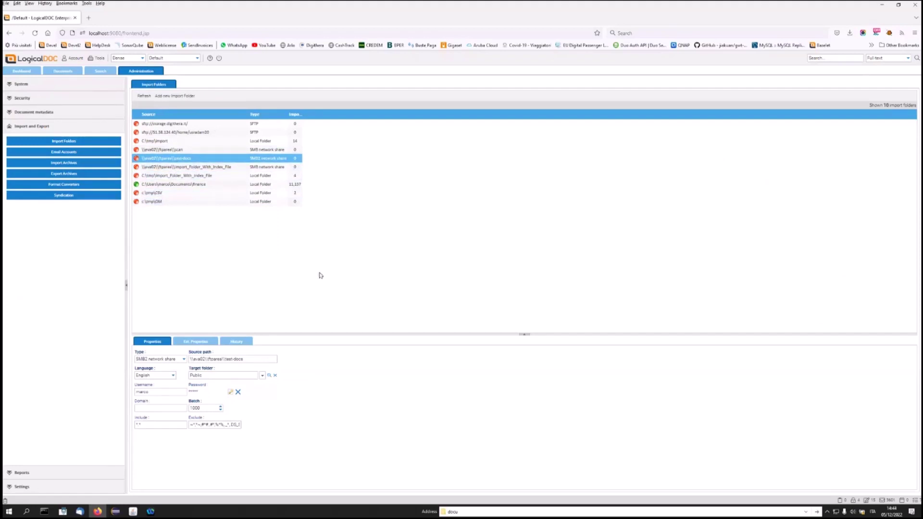
- Show 17.01.11 - FE80CZ2.doc's version history and compare metadata of versions 1.91 and 1.68
left_click(63, 71)
left_click(189, 117)
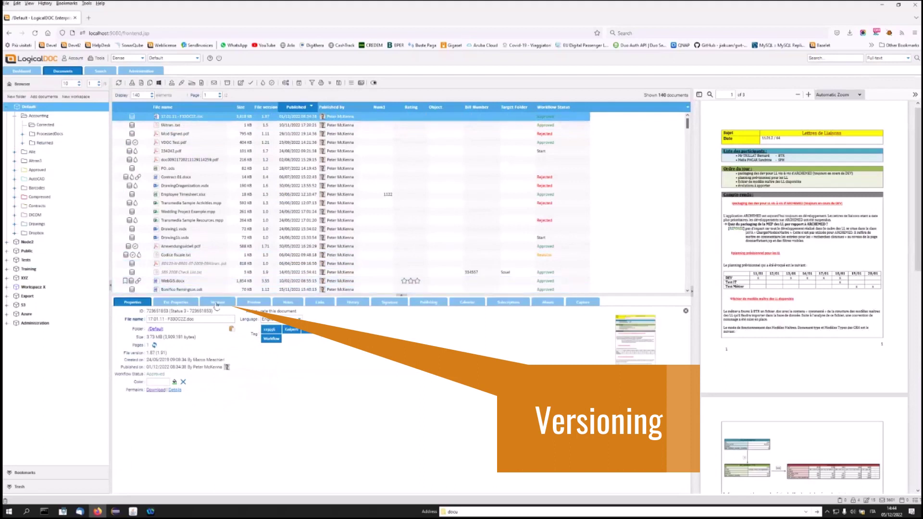
left_click(216, 303)
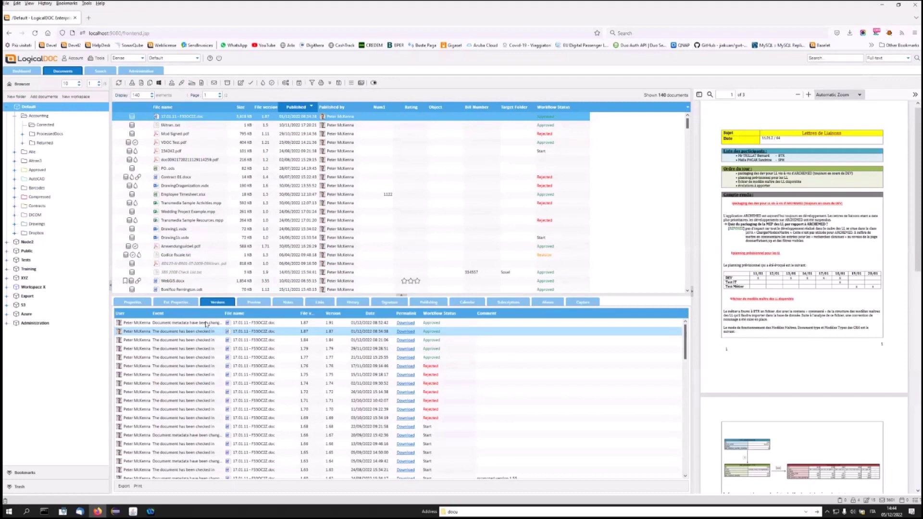
left_click(210, 323)
right_click(174, 427)
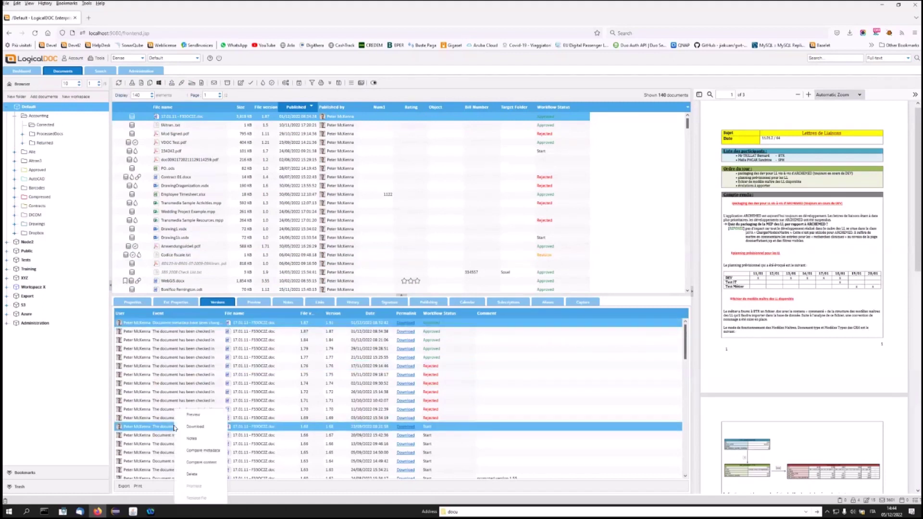
left_click(204, 451)
scroll(493, 288, "down", 2)
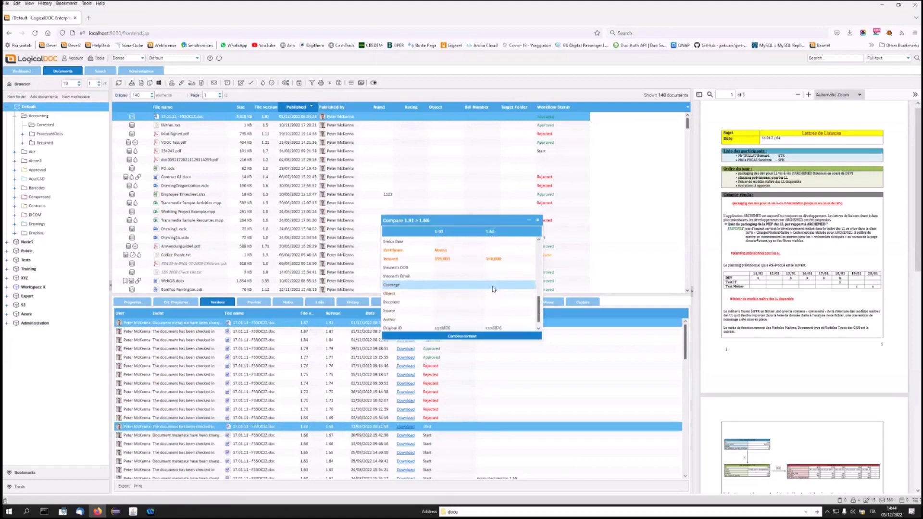
scroll(493, 289, "up", 5)
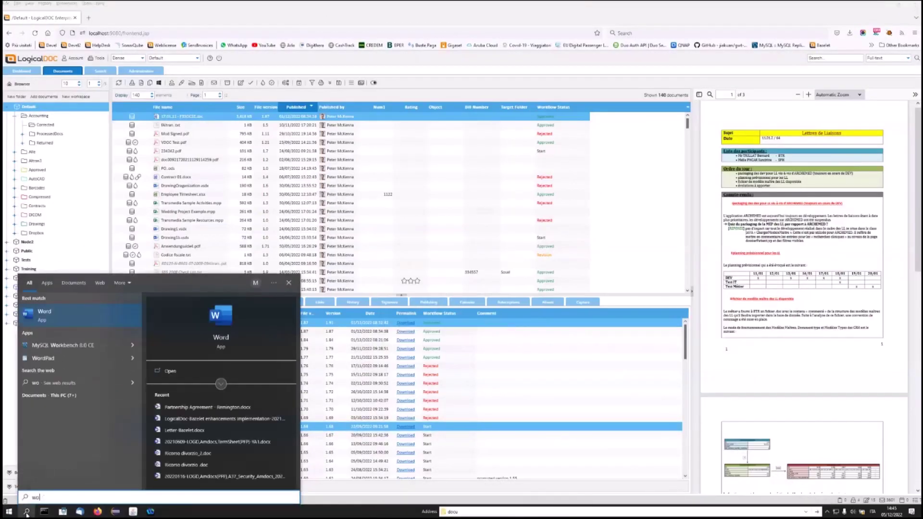
- Launch Word with a blank document and bring up the LogicalDOC add-in's Open Document browser
key("Return")
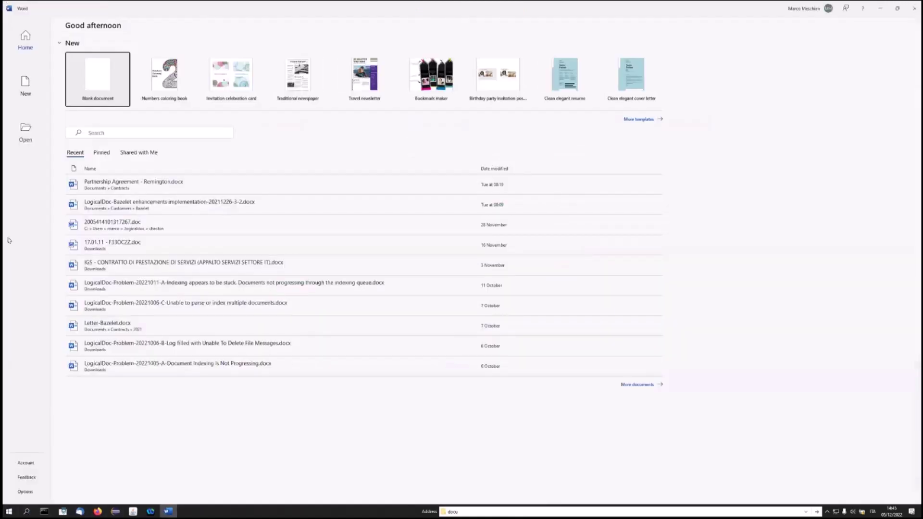
left_click(97, 79)
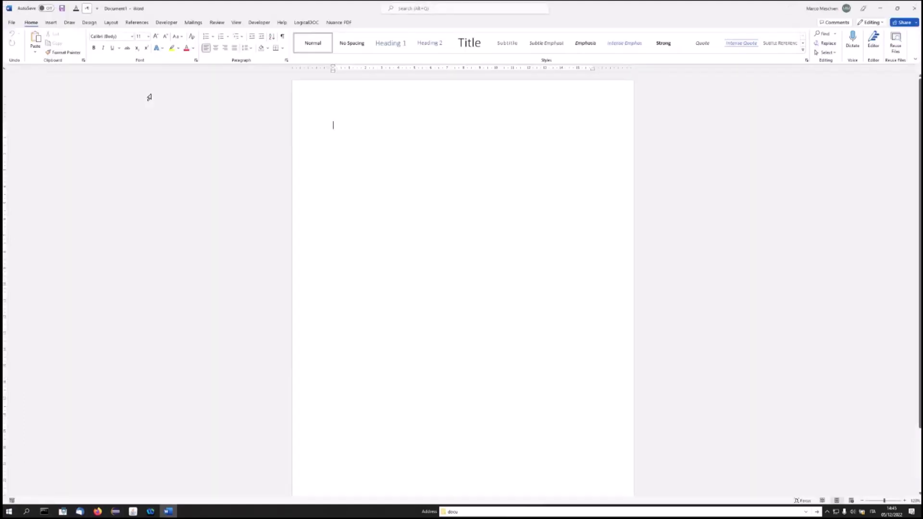
left_click(306, 27)
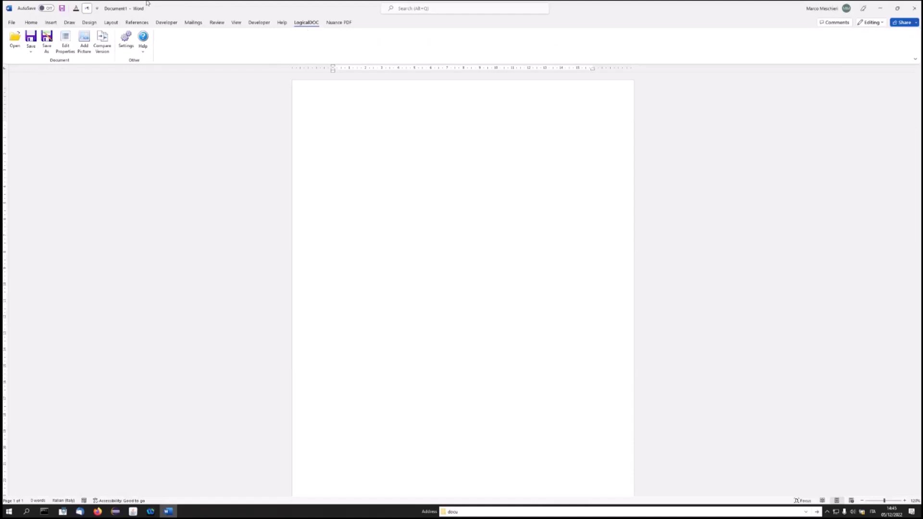
left_click(15, 40)
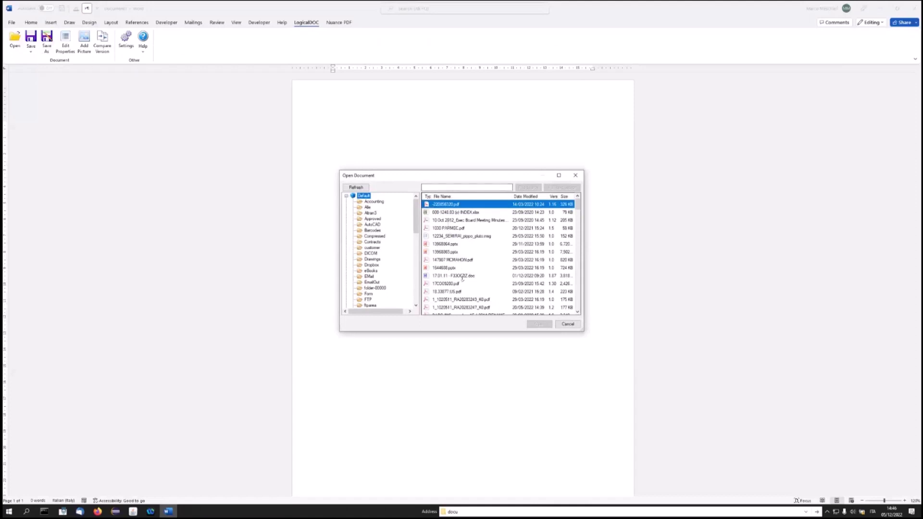
- Open 17.01.11 - FE80CZ2.doc in Word from the repository, reloading LogicalDOC's list meanwhile
left_click(463, 276)
double_click(463, 277)
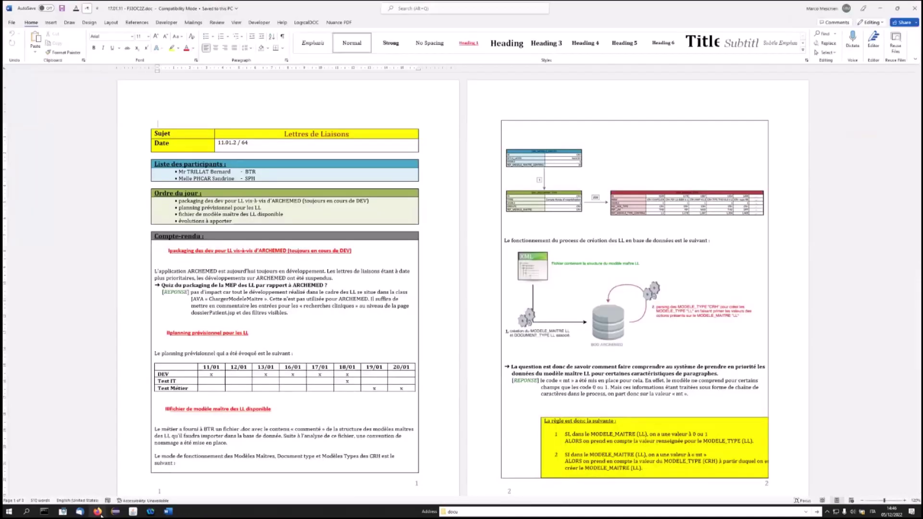
left_click(97, 512)
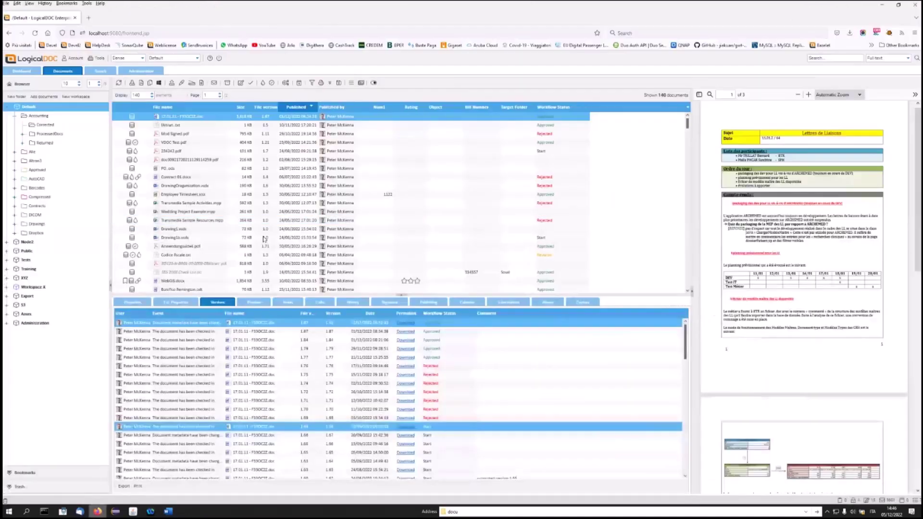
left_click(119, 83)
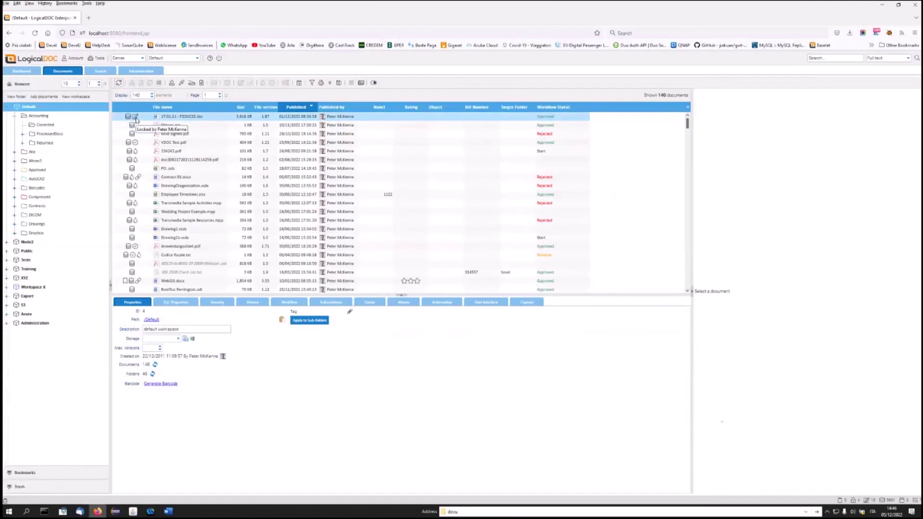
left_click(135, 117)
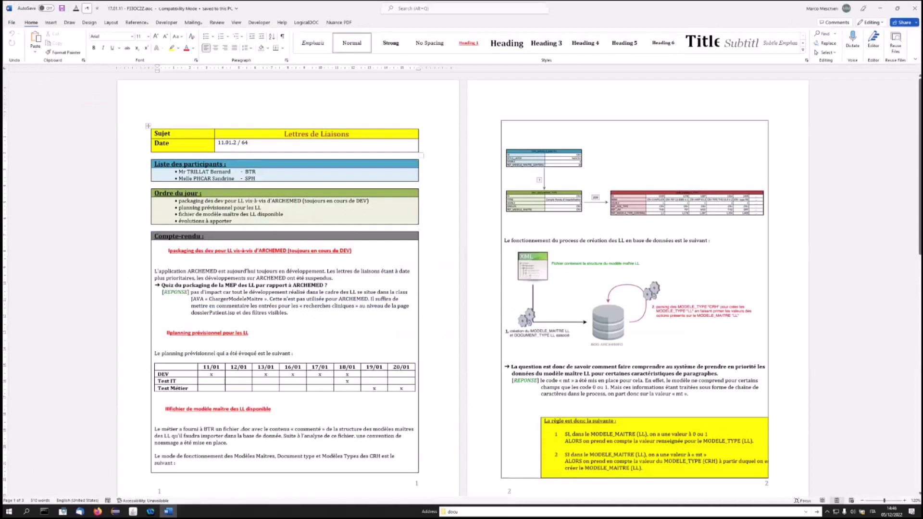
- Change the Date from 11.01.2 / 64 to 11.01.2 / 65, save, and close Word
left_click(248, 143)
key("BackSpace")
type("5")
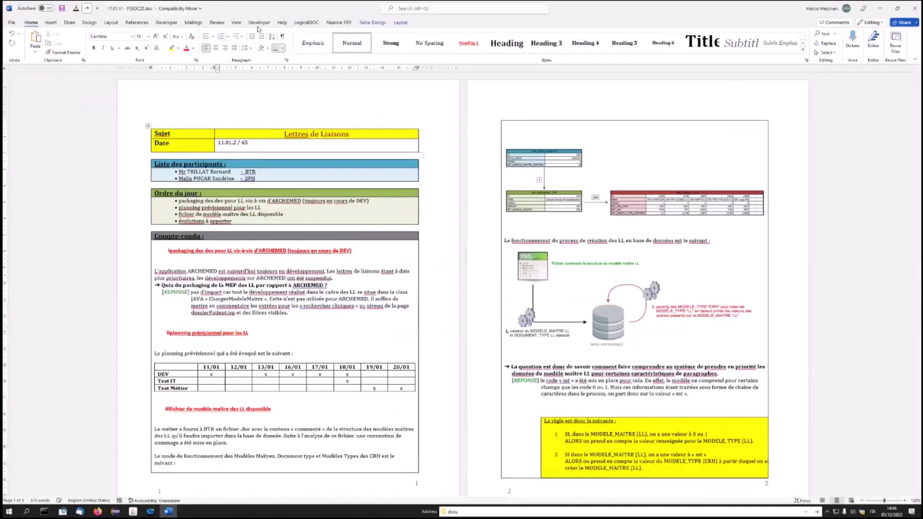
left_click(306, 22)
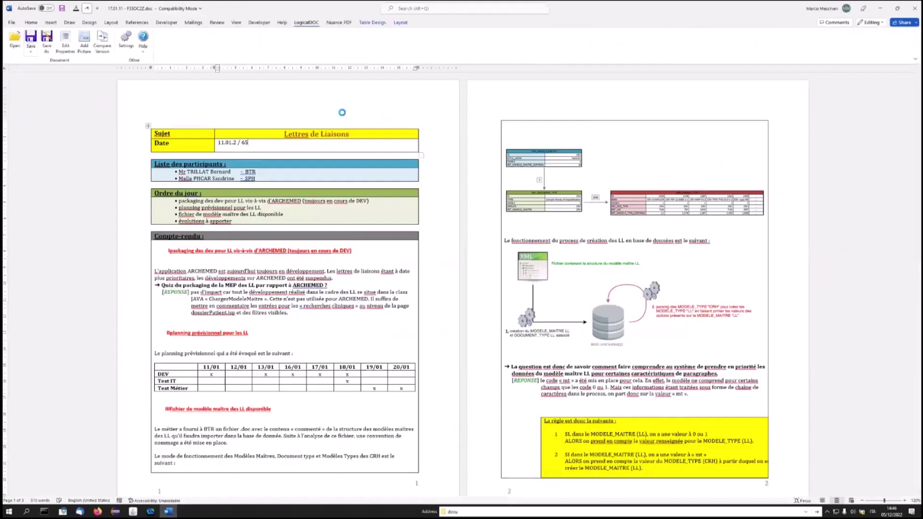
key("ctrl+s")
left_click(916, 11)
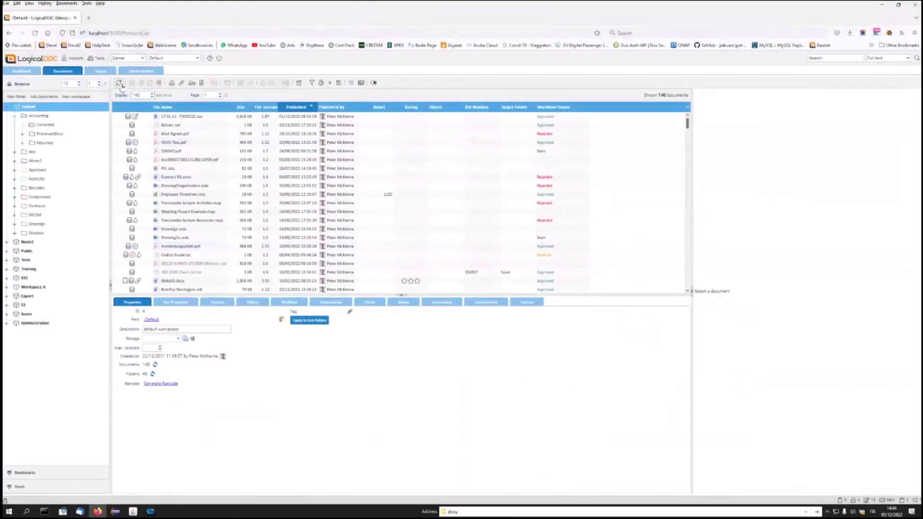
- Refresh the document list and select 17.01.11 - FE80CZ2.doc, now at version 1.92
left_click(120, 83)
left_click(173, 117)
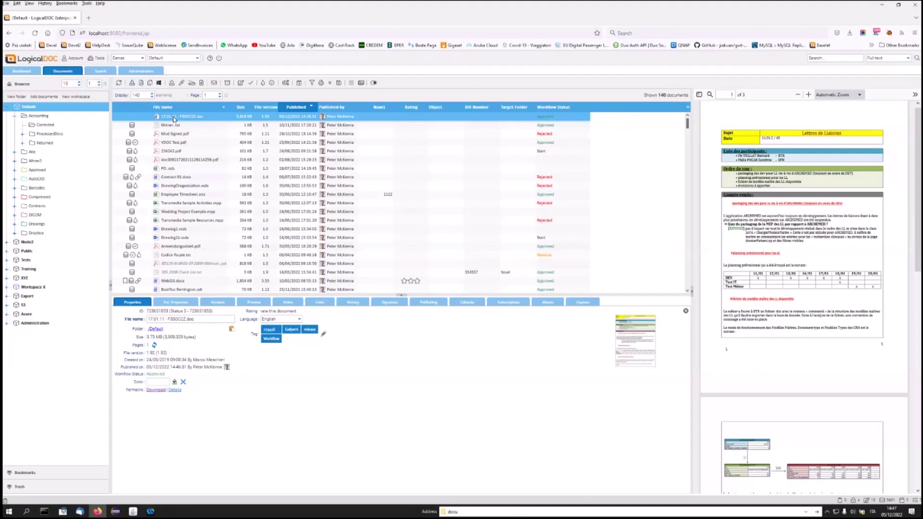
- Run a full-text search for 'papers'
left_click(827, 58)
type("papers")
key("Return")
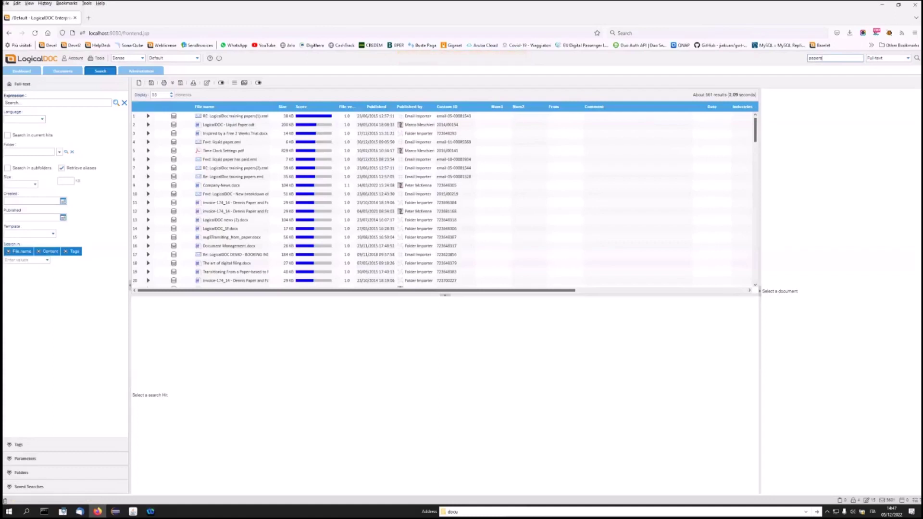
- Preview the top hits, including LogicalDOC - Liquid Paper and Free 2 Weeks Trial
left_click(170, 115)
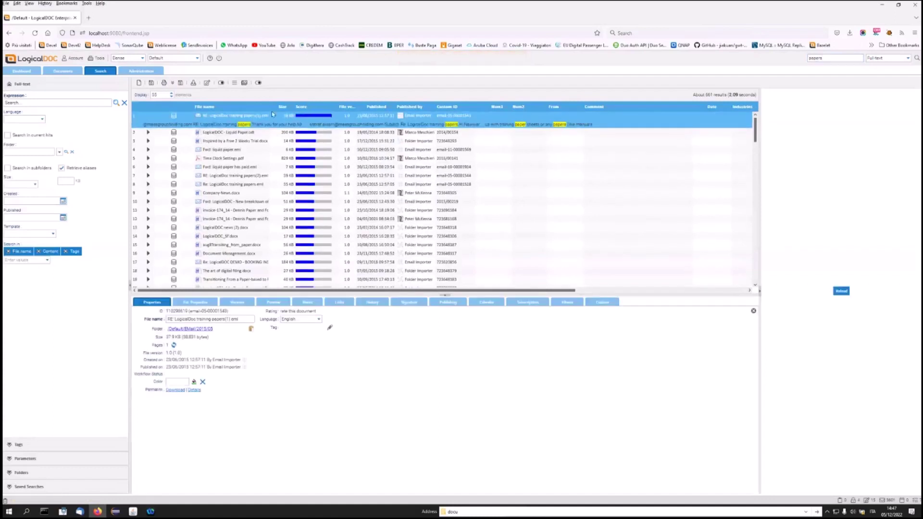
left_click(148, 134)
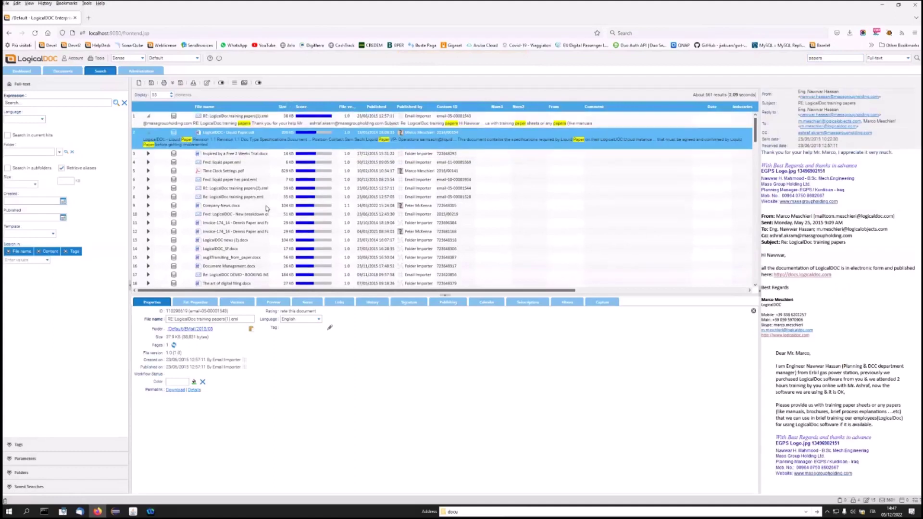
left_click(149, 154)
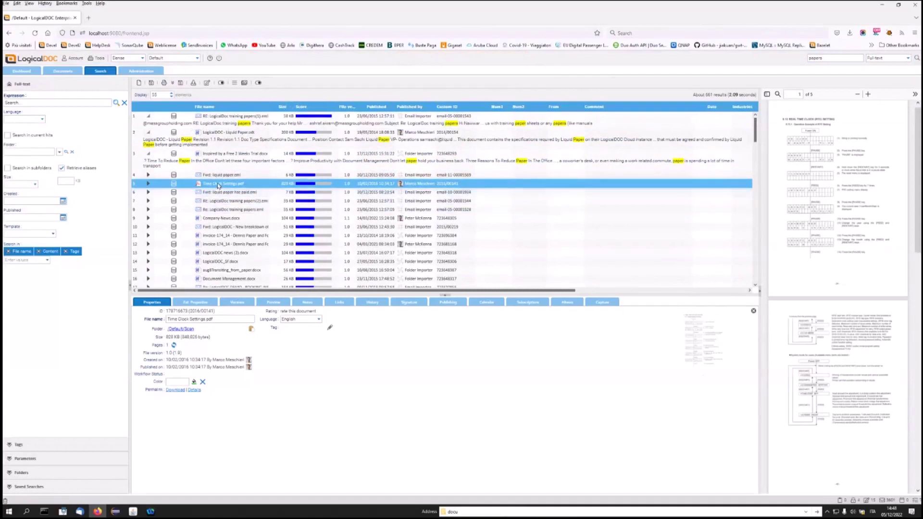
- Email Time Clock Settings.pdf to three selected contacts, sent as a download ticket
right_click(219, 185)
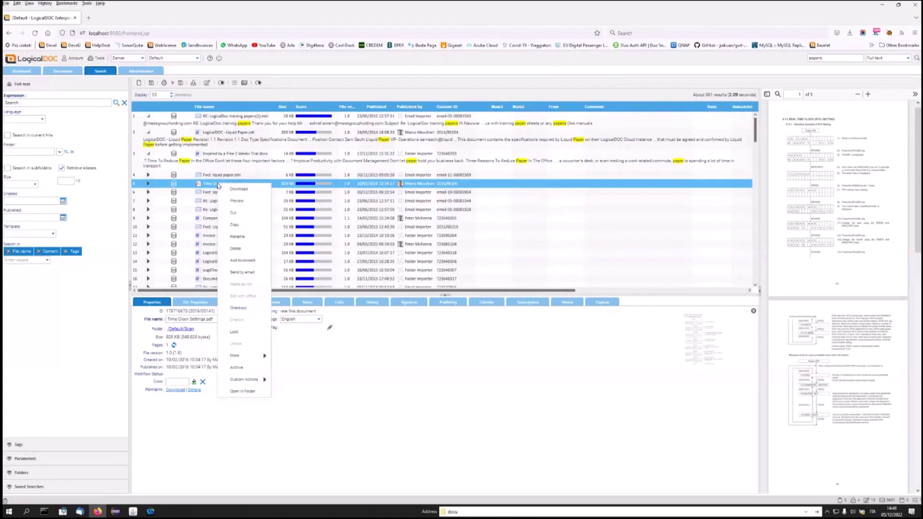
left_click(254, 273)
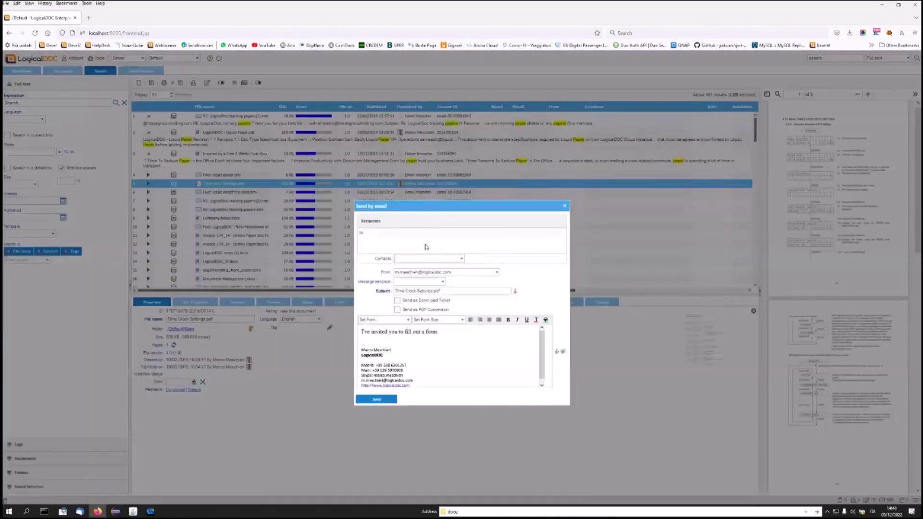
left_click(461, 260)
left_click(401, 337)
left_click(402, 346)
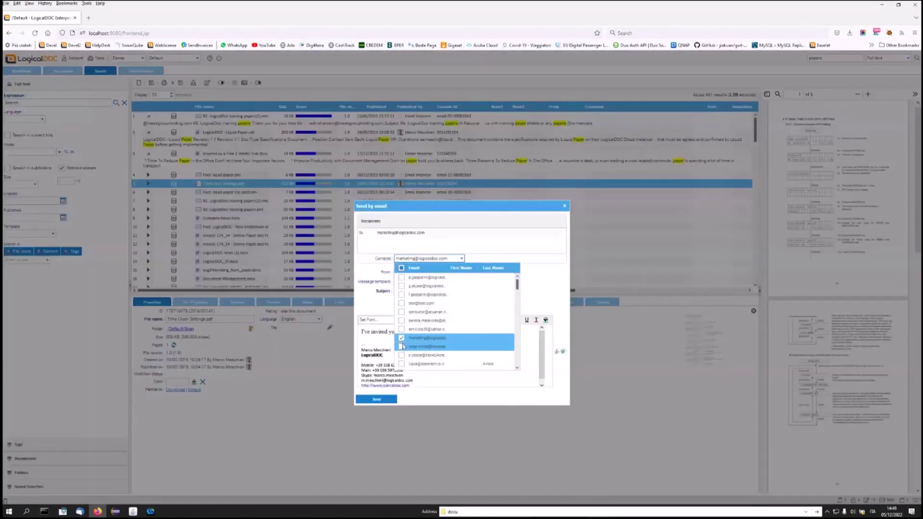
left_click(402, 320)
left_click(519, 331)
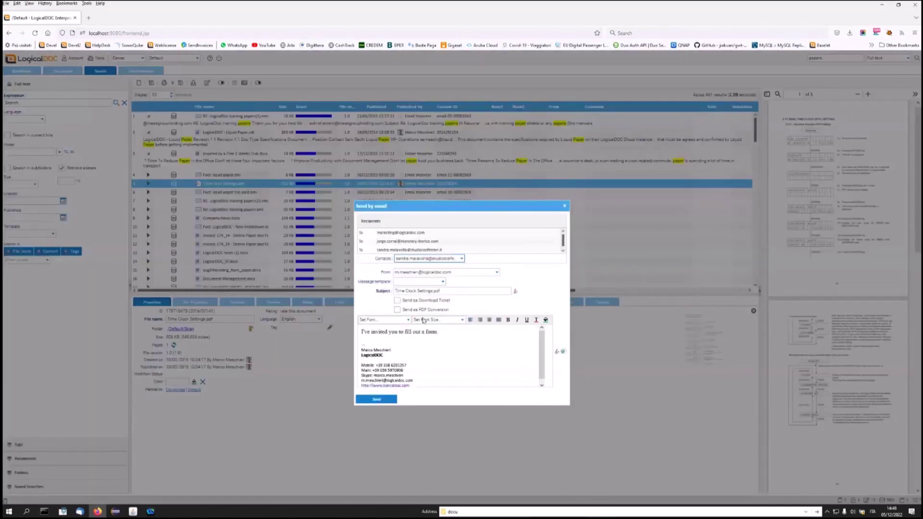
left_click(397, 300)
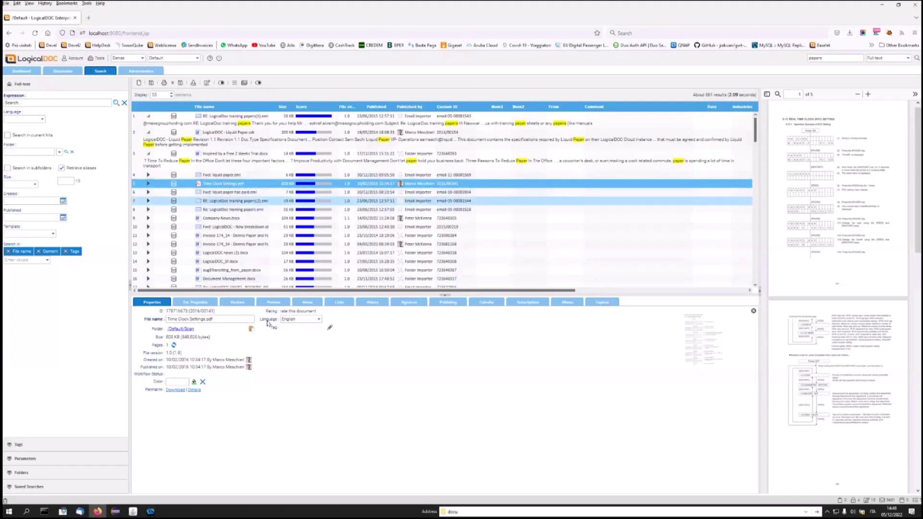
- Review the selected document's Versions list and History tab
left_click(241, 306)
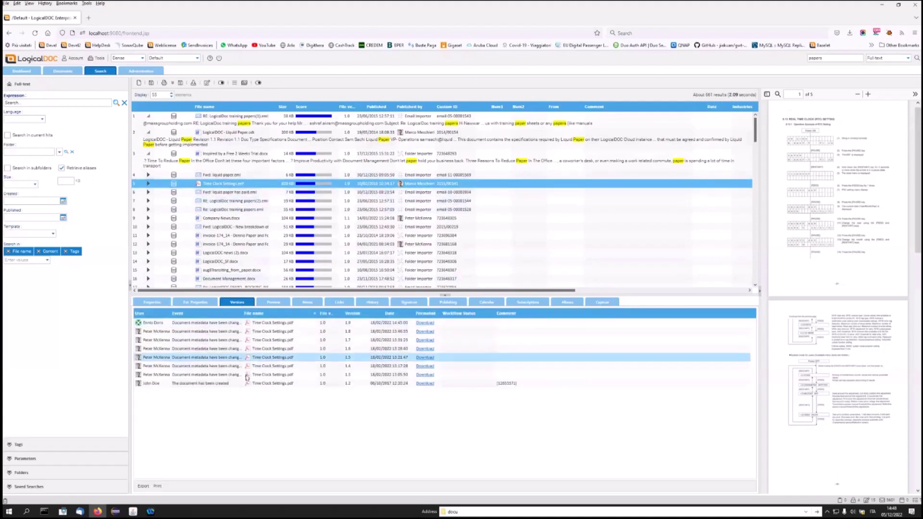
left_click(373, 303)
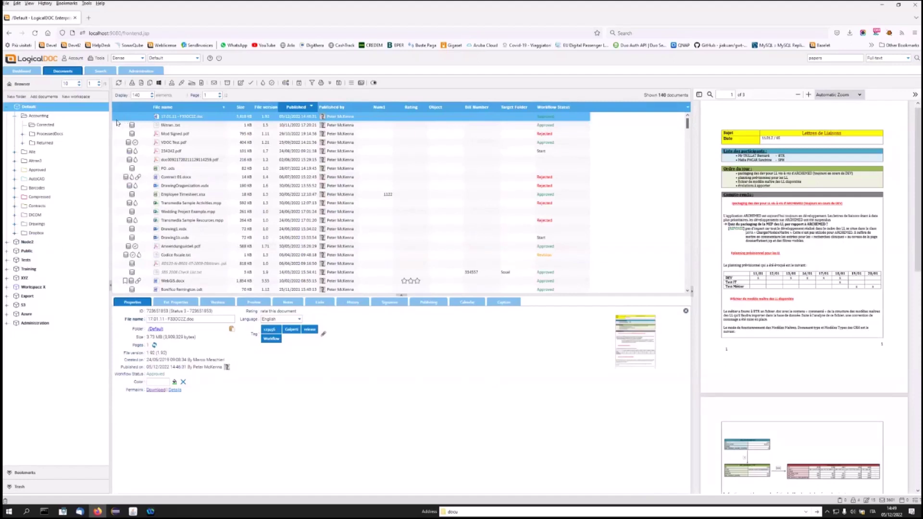
- Subscribe to Default and its subfolders for document created, metadata changed and checked-in events
left_click(42, 117)
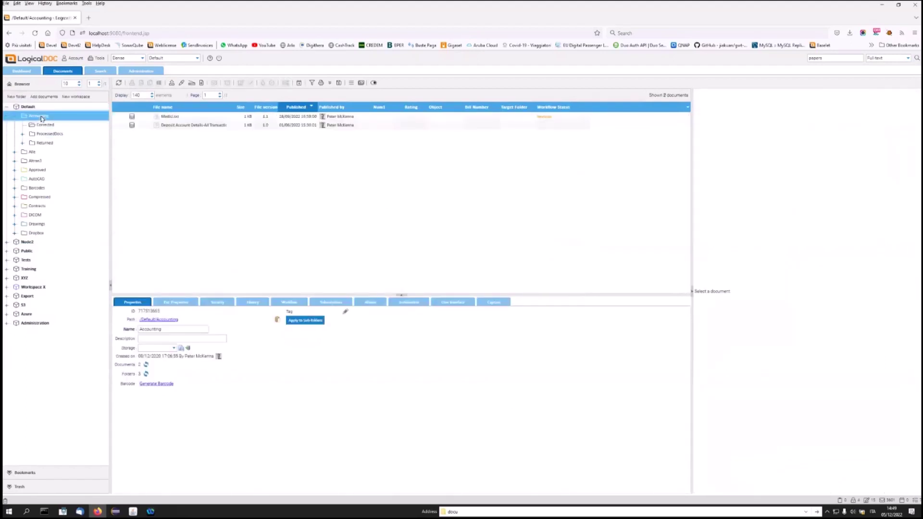
left_click(43, 107)
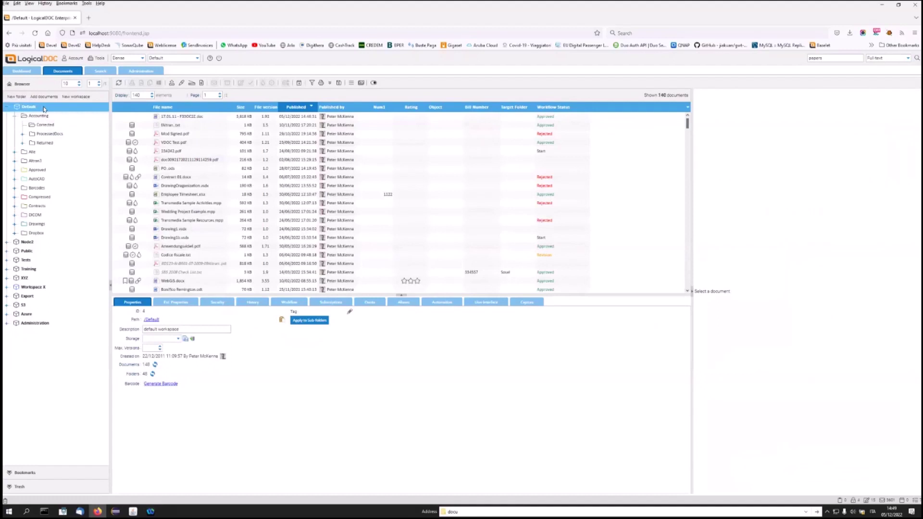
right_click(43, 109)
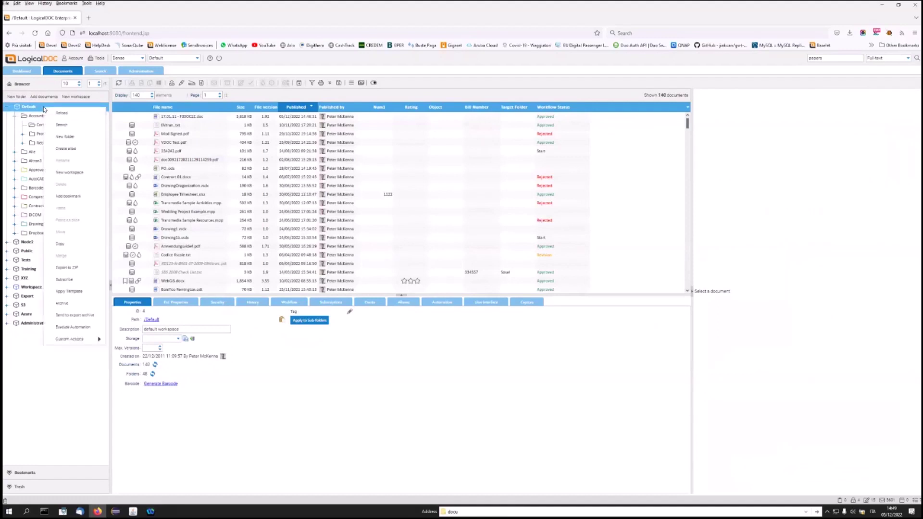
left_click(68, 279)
left_click(508, 236)
left_click(509, 254)
left_click(507, 252)
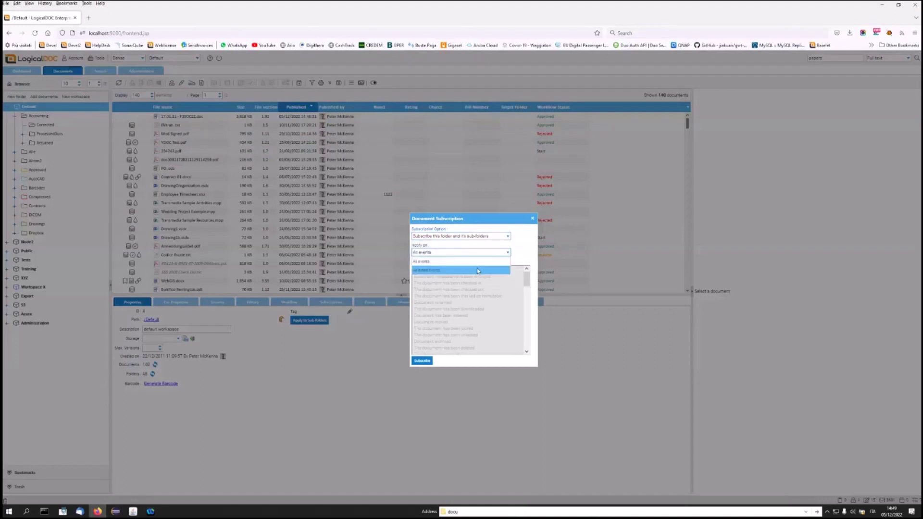
left_click(478, 270)
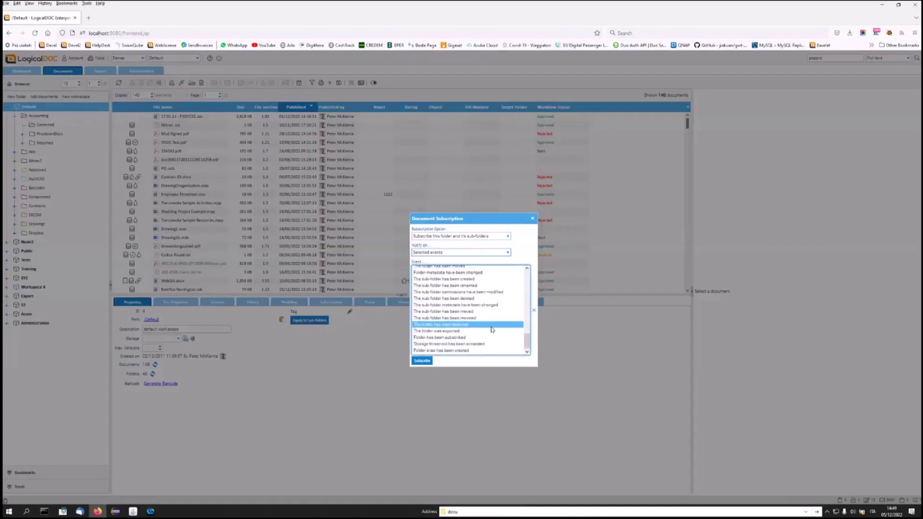
left_click(476, 270)
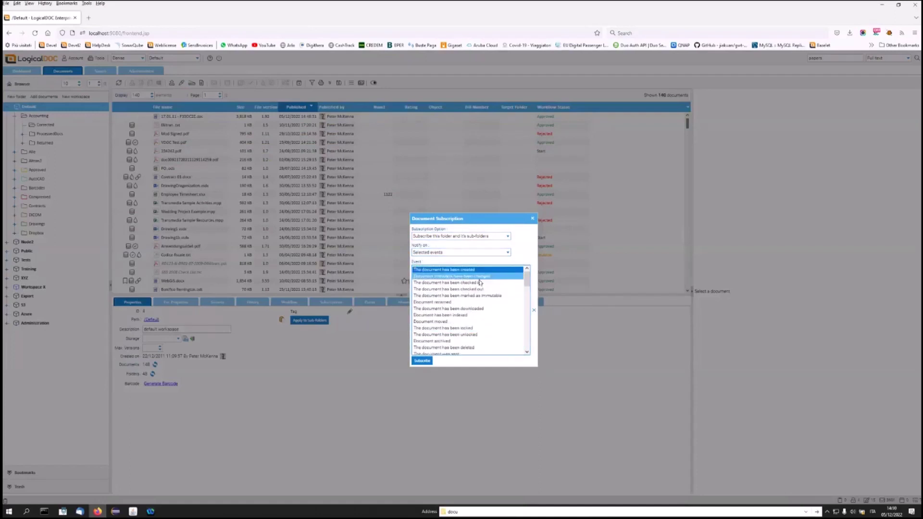
left_click(489, 282, "shift")
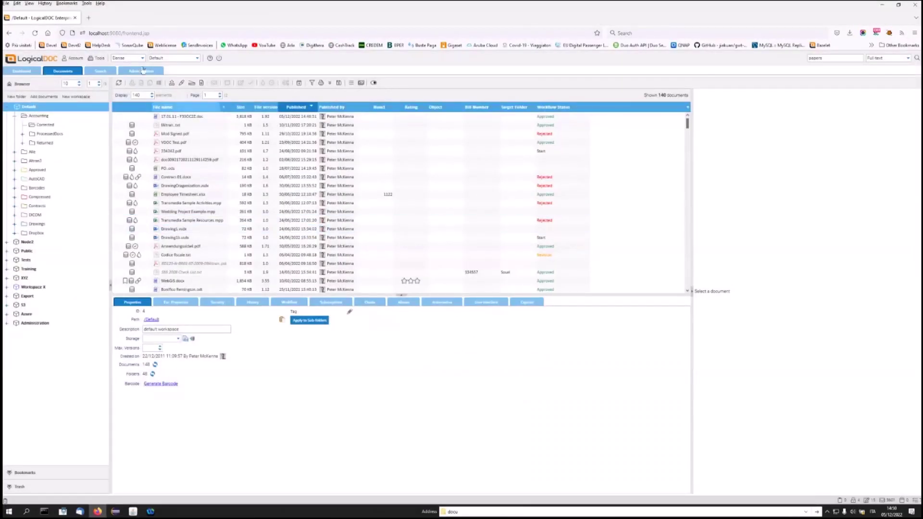
- In Administration > Reports, run the Last Changes search, then open the Duplicates report
left_click(142, 71)
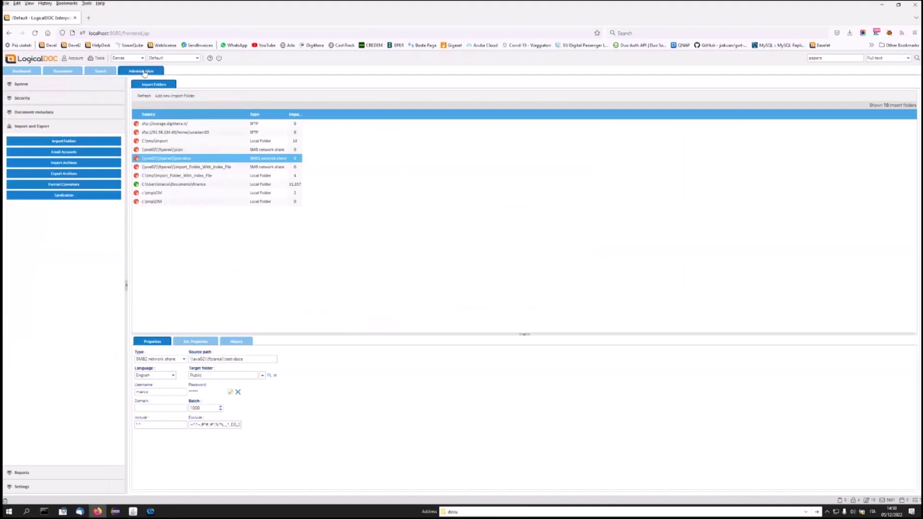
left_click(25, 472)
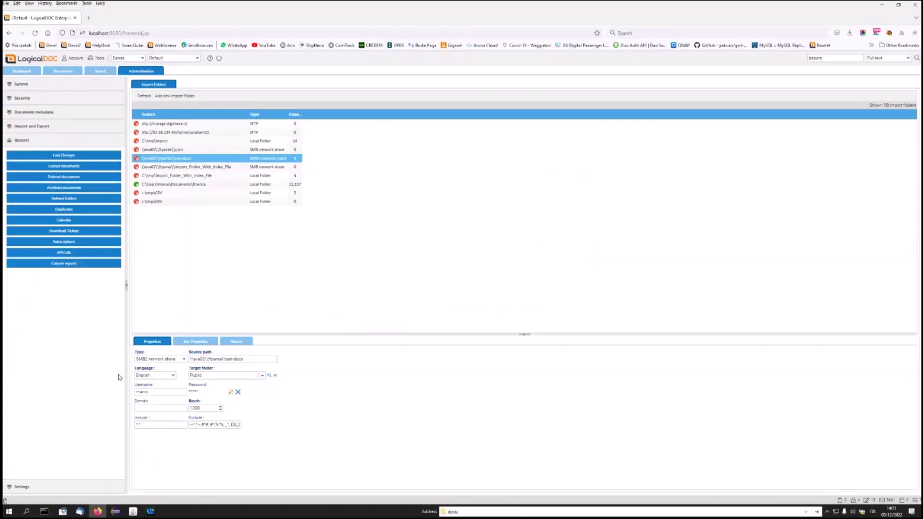
left_click(94, 156)
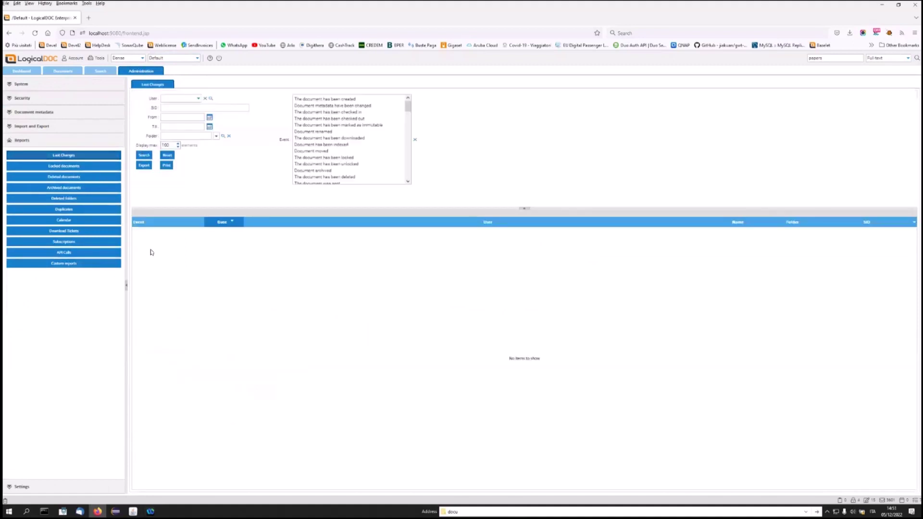
left_click(145, 154)
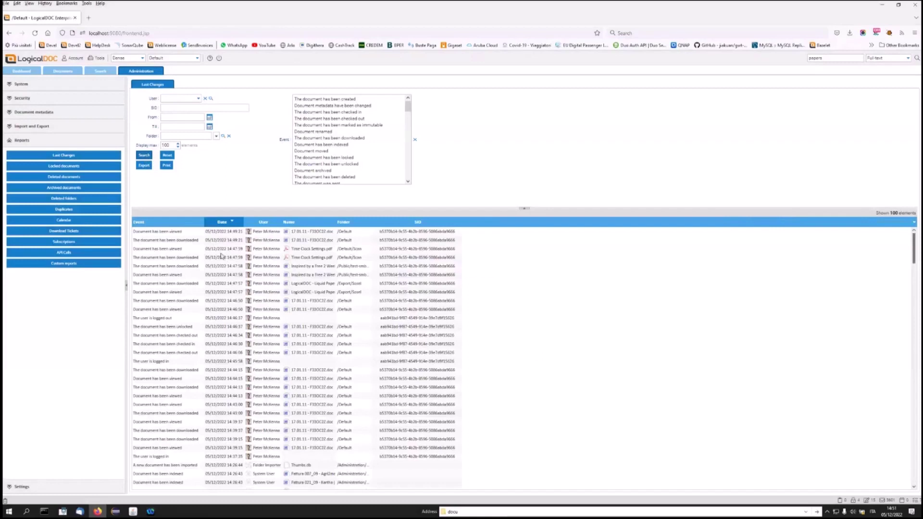
left_click(83, 210)
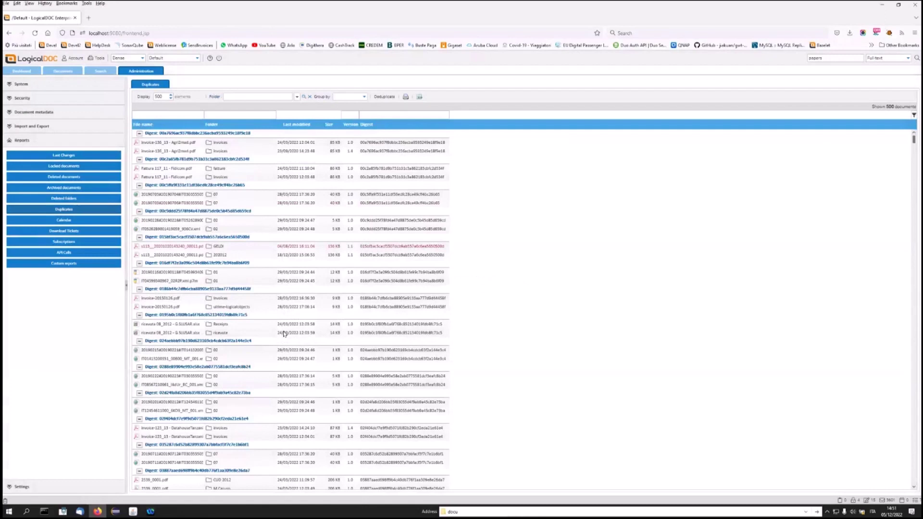
- Preview the doc-editings custom report's chart of monthly edits, then close it and select filename-duplicates
left_click(91, 265)
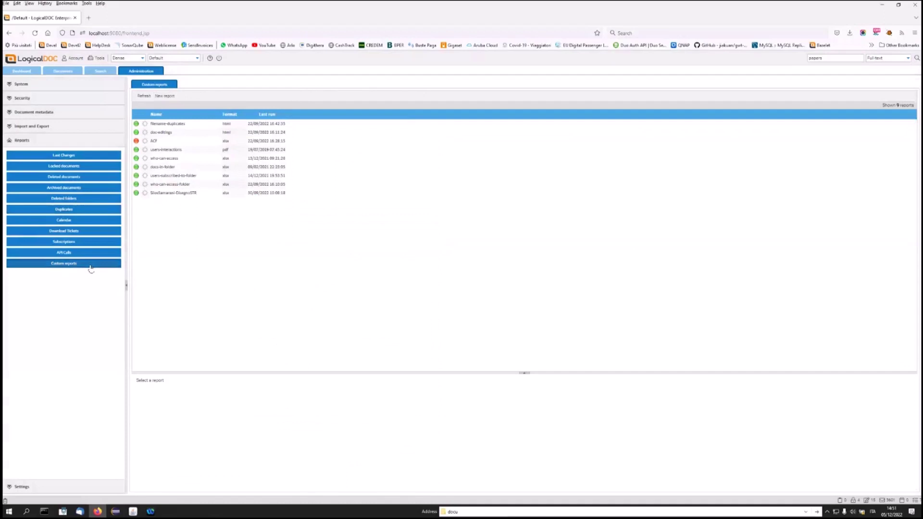
left_click(166, 133)
right_click(166, 132)
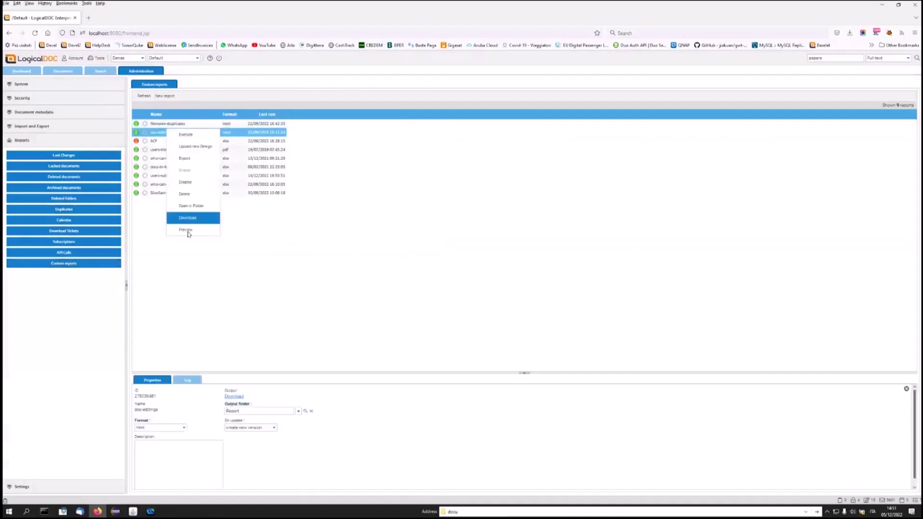
left_click(192, 232)
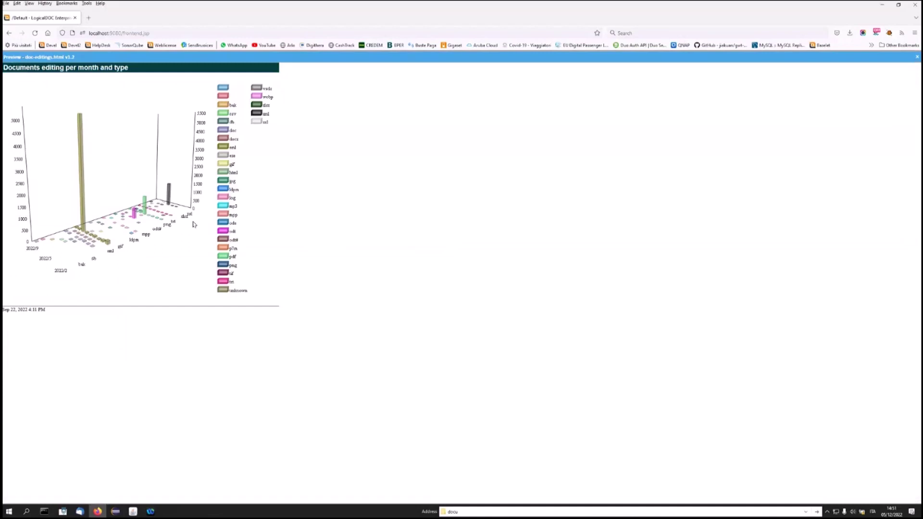
left_click(917, 57)
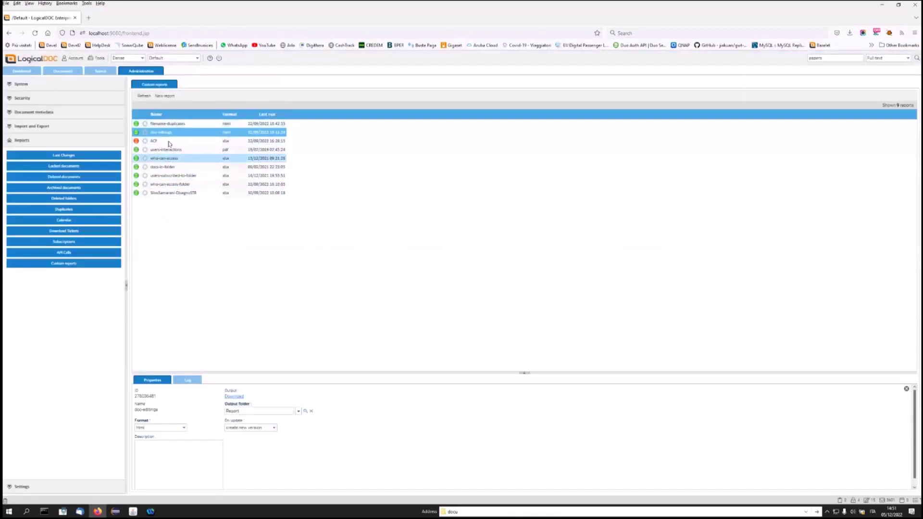
left_click(171, 124)
- Preview the filename-duplicates report, scroll through its duplicate lists, and close it
right_click(171, 127)
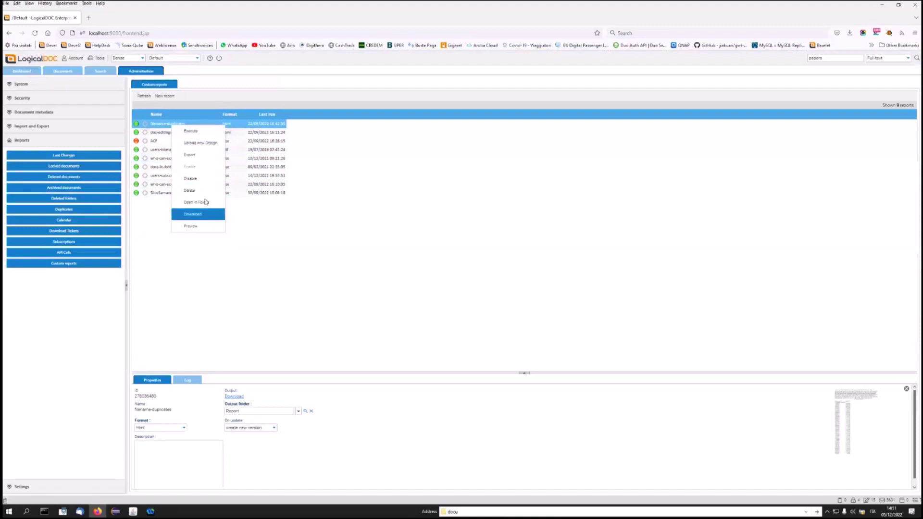
left_click(203, 227)
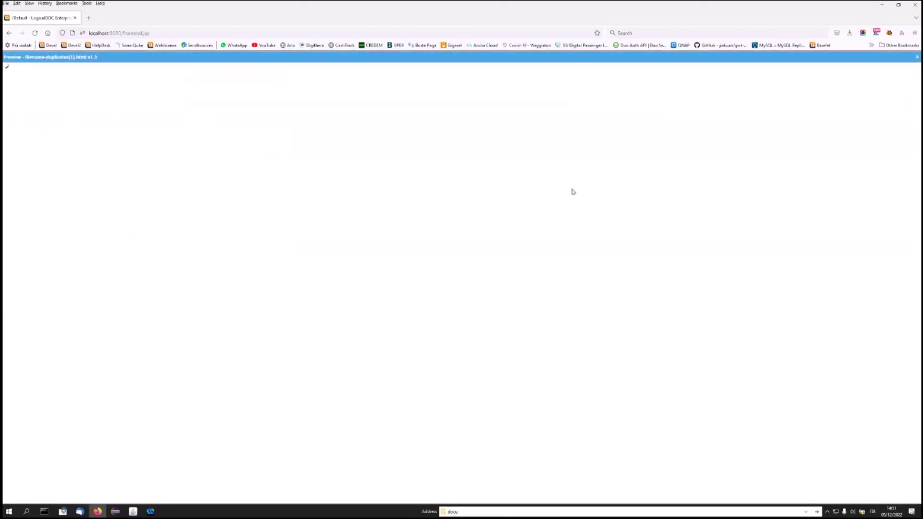
scroll(156, 257, "down", 10)
scroll(160, 254, "down", 15)
scroll(586, 140, "up", 3)
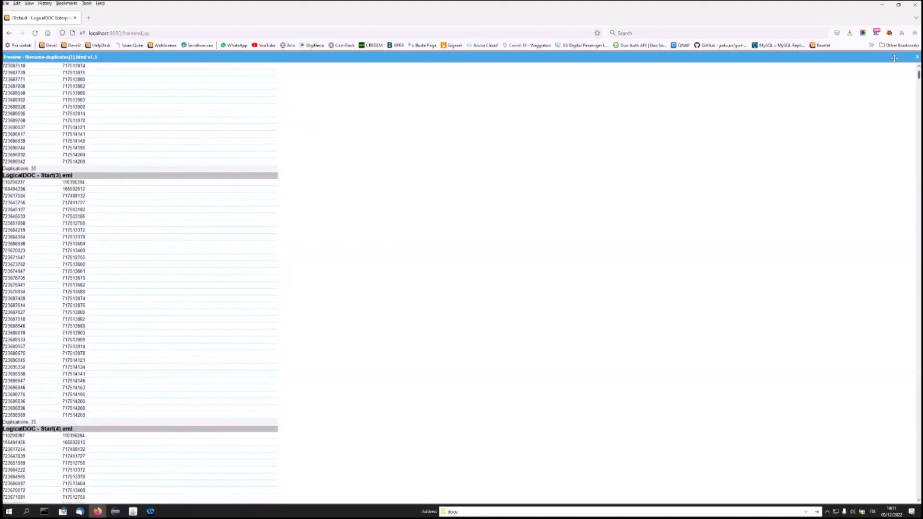
left_click(917, 56)
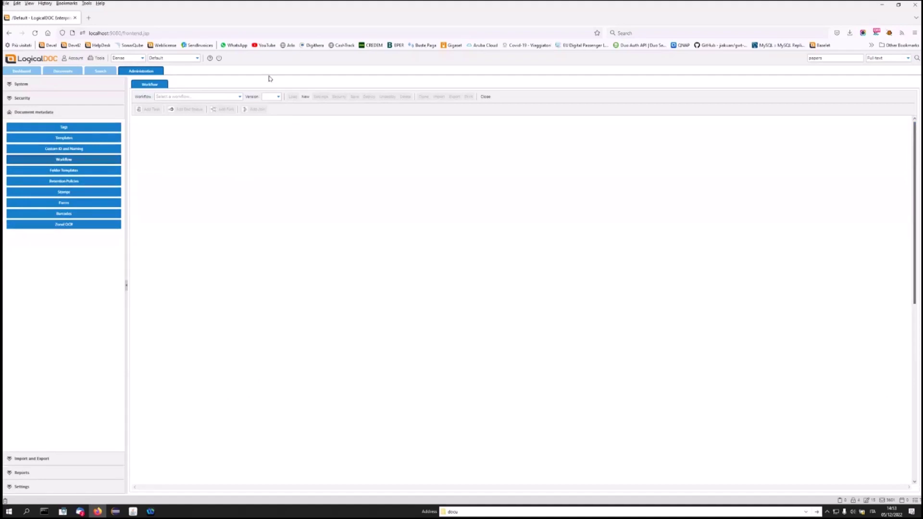
- Open the workflow designer and load the ComplaintRationale workflow
left_click(91, 160)
left_click(239, 97)
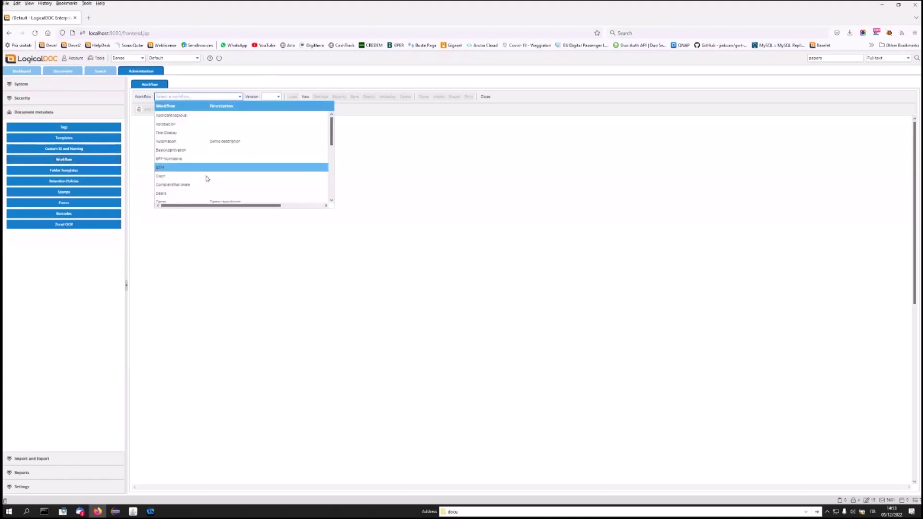
scroll(197, 185, "down", 3)
scroll(197, 173, "up", 3)
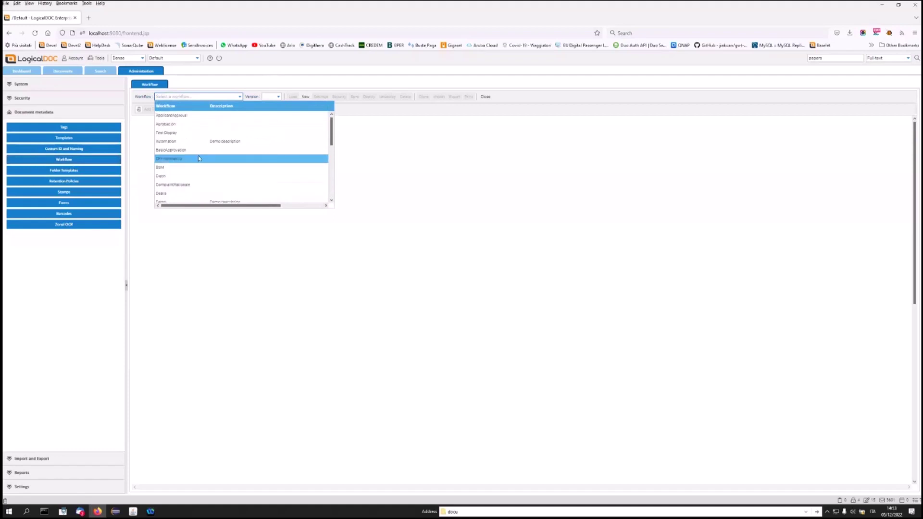
left_click(186, 185)
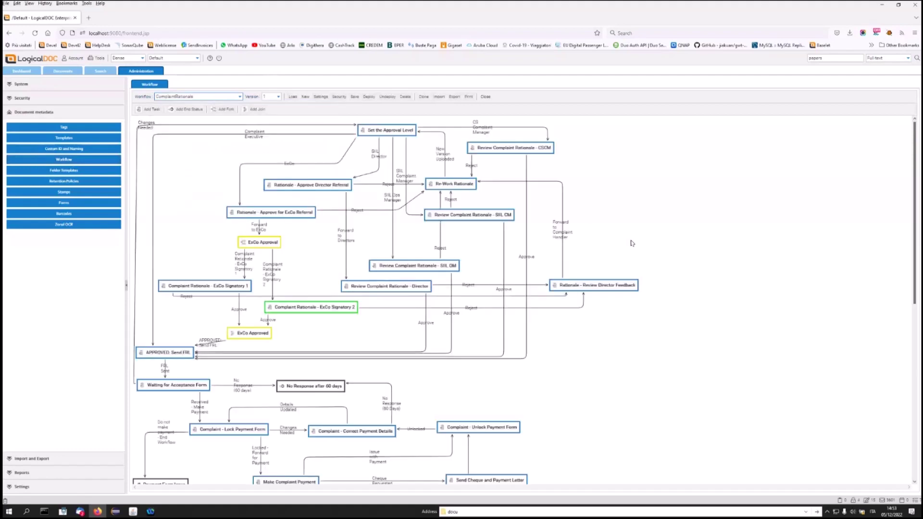
- Switch the designer to the Demo workflow
scroll(481, 252, "down", 2)
scroll(476, 255, "down", 3)
scroll(476, 254, "up", 4)
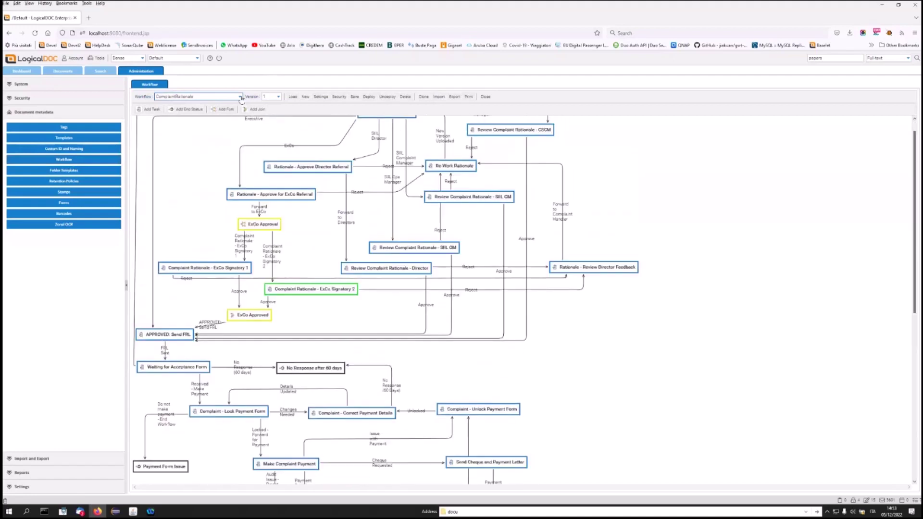
left_click(223, 97)
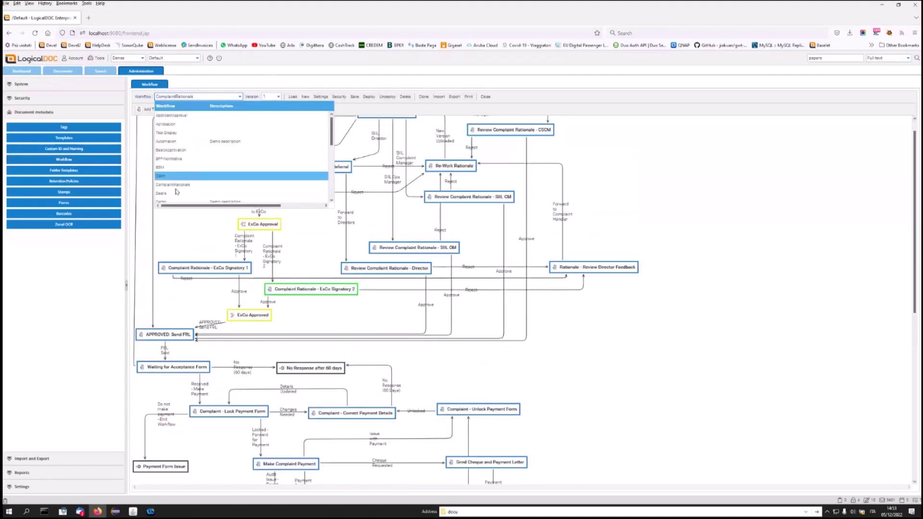
left_click(168, 202)
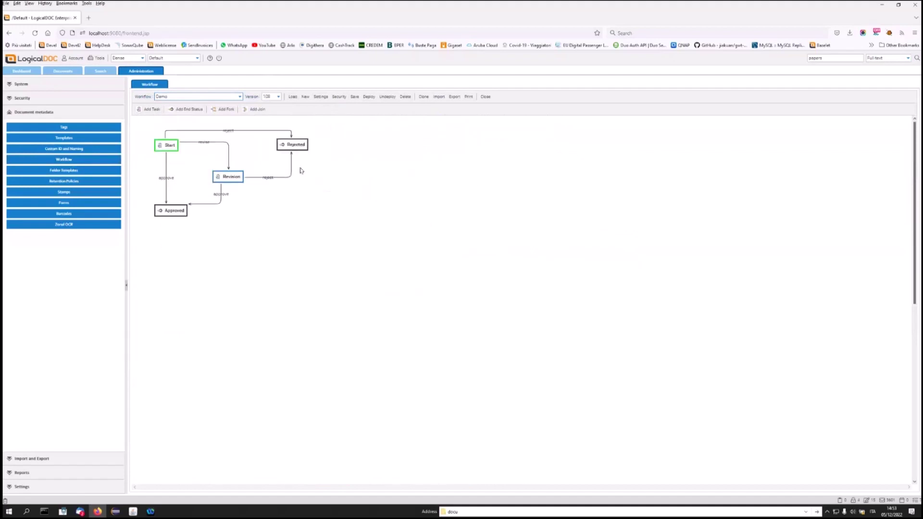
- Add a Status Name task below Revision and bend its Approved transition underneath
left_click(150, 109)
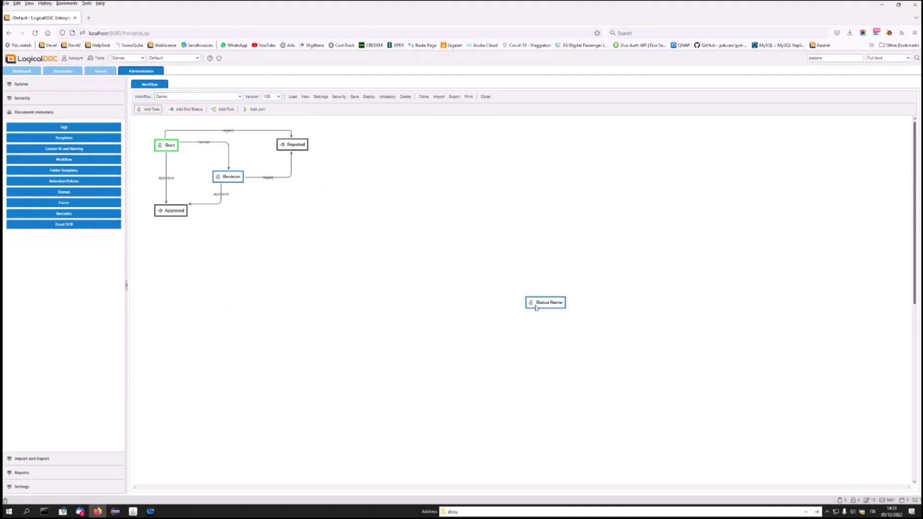
mouse_move(532, 308)
left_mouse_down()
mouse_move(208, 231)
mouse_move(286, 229)
mouse_move(177, 216)
left_mouse_up()
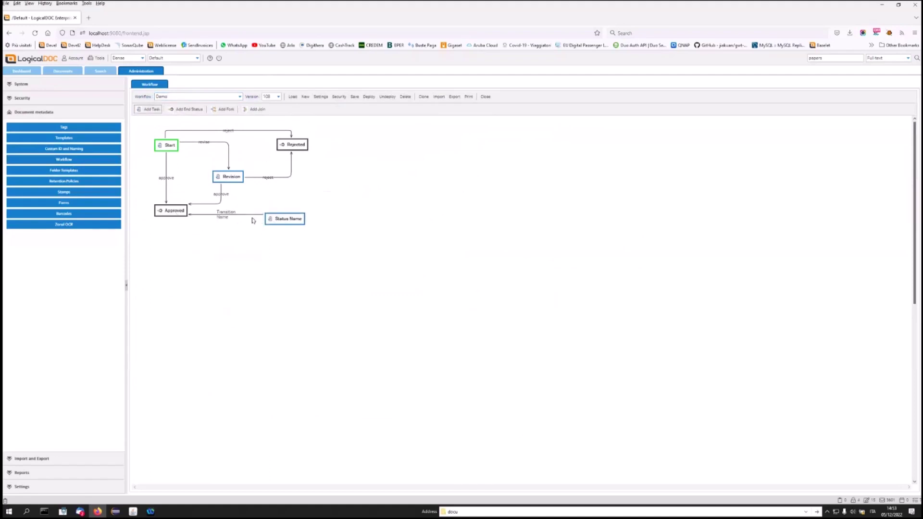
left_click_drag(253, 220, 173, 264)
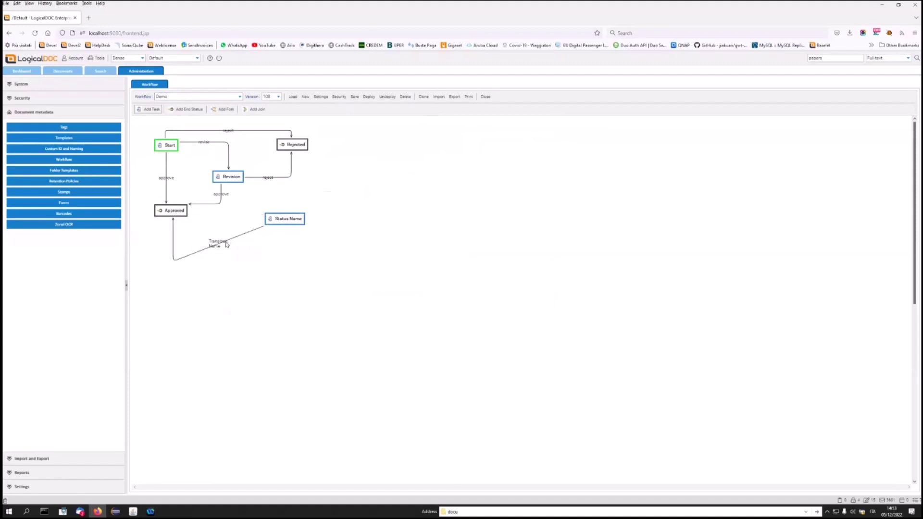
left_click_drag(233, 239, 284, 261)
- Connect Status Name to Rejected, routing the transition out to the right
left_click_drag(304, 185, 307, 153)
left_click_drag(291, 205, 338, 214)
left_click_drag(317, 168, 338, 144)
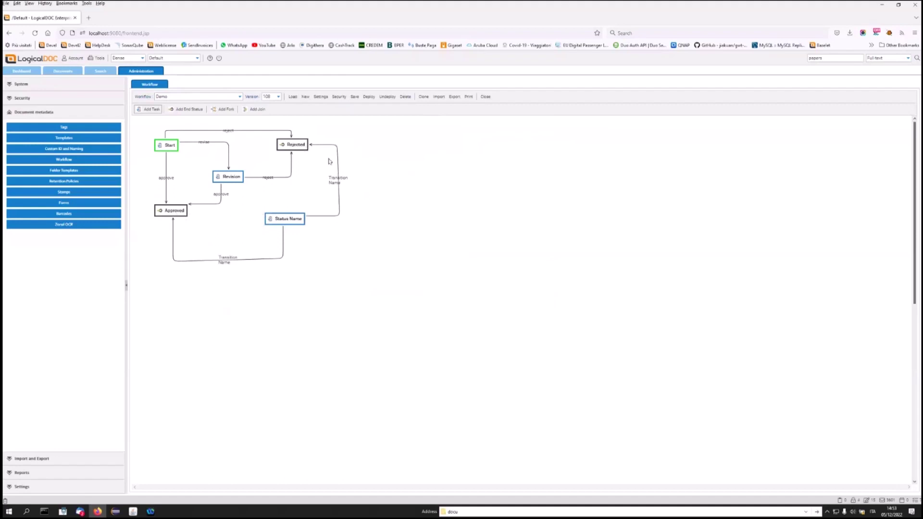
right_click(166, 149)
- Review the Start task's Automation scripts, enlarging the one run when the task is reached
left_click(189, 158)
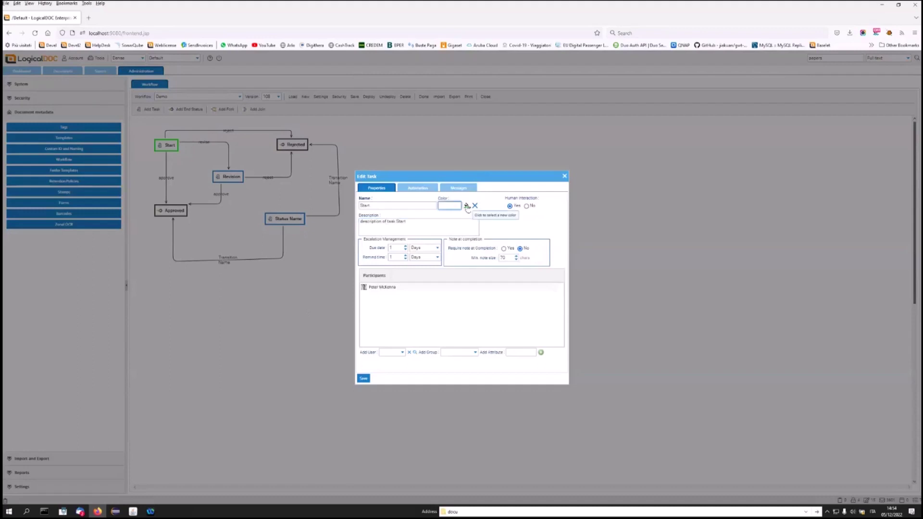
left_click(394, 288)
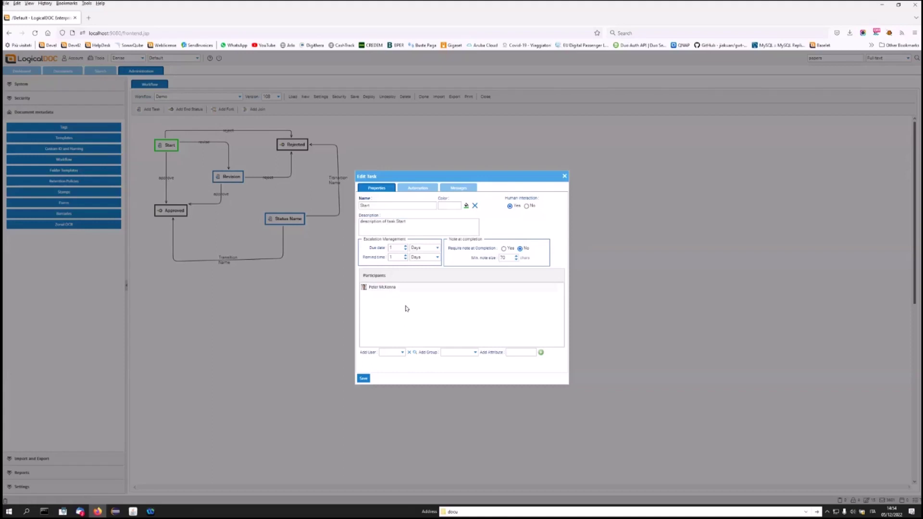
left_click(425, 188)
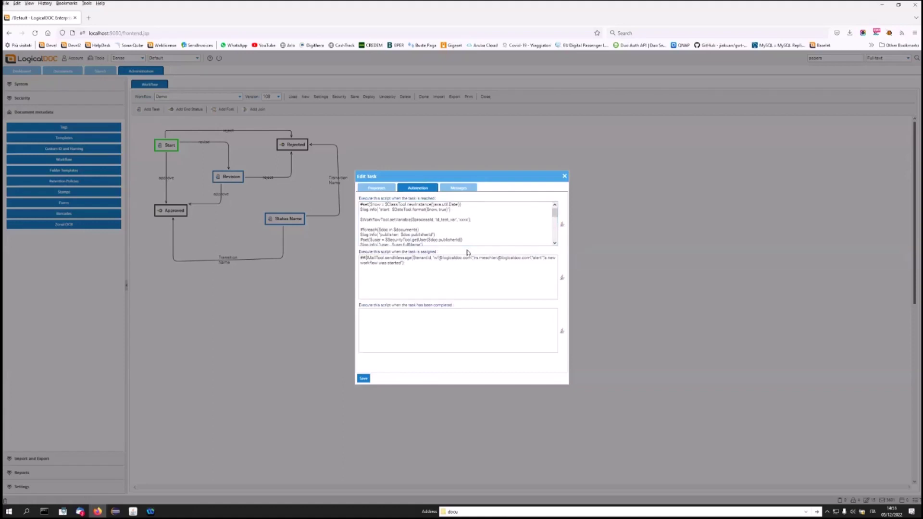
left_click(561, 224)
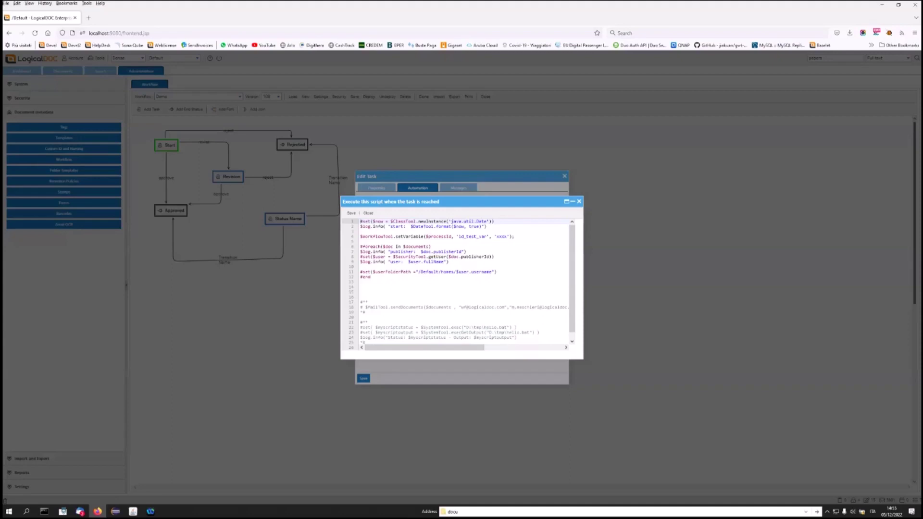
left_click(578, 201)
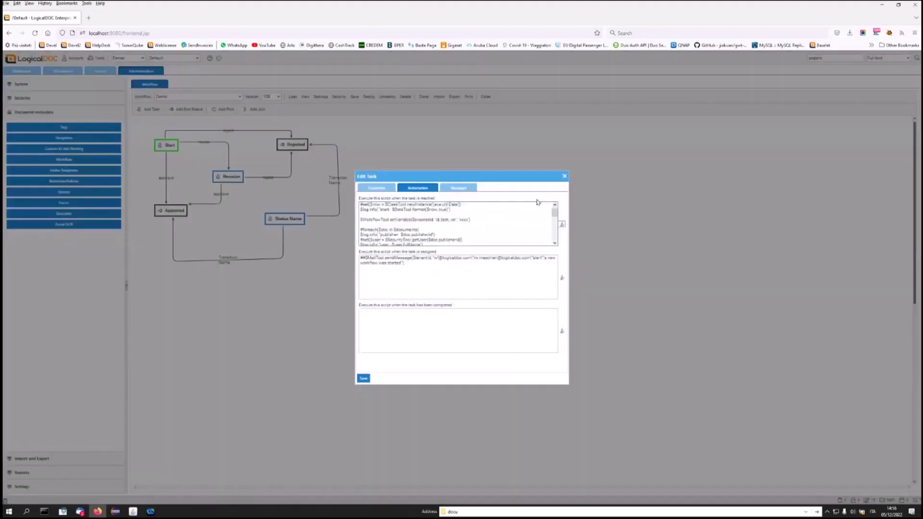
- Close the Start task settings and check the reject transition's settings
left_click(563, 176)
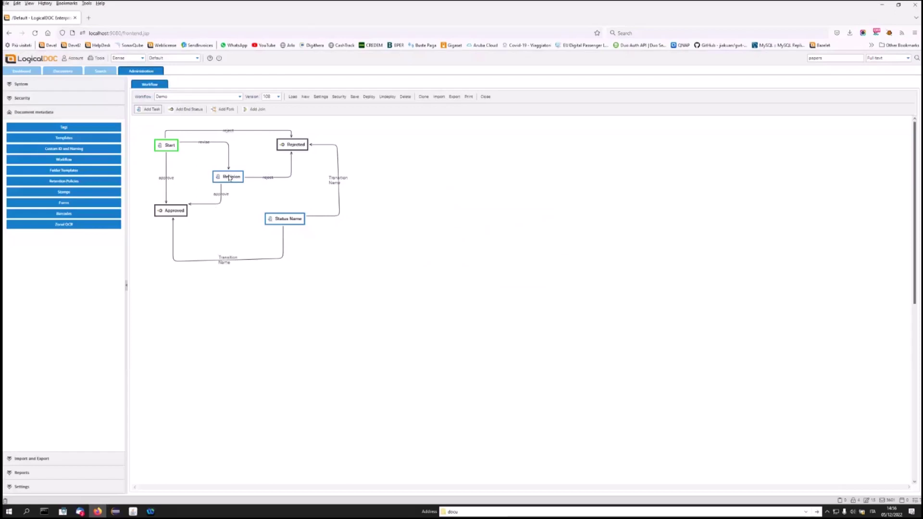
double_click(235, 139)
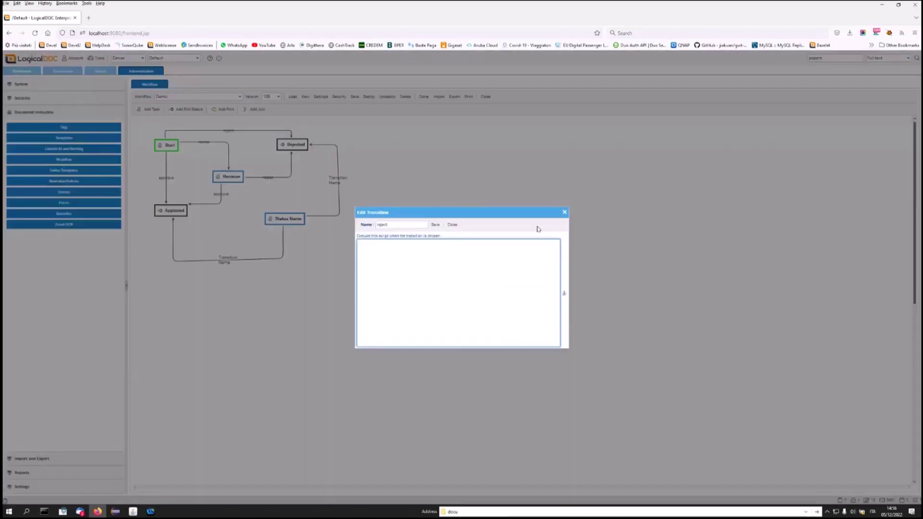
left_click(564, 212)
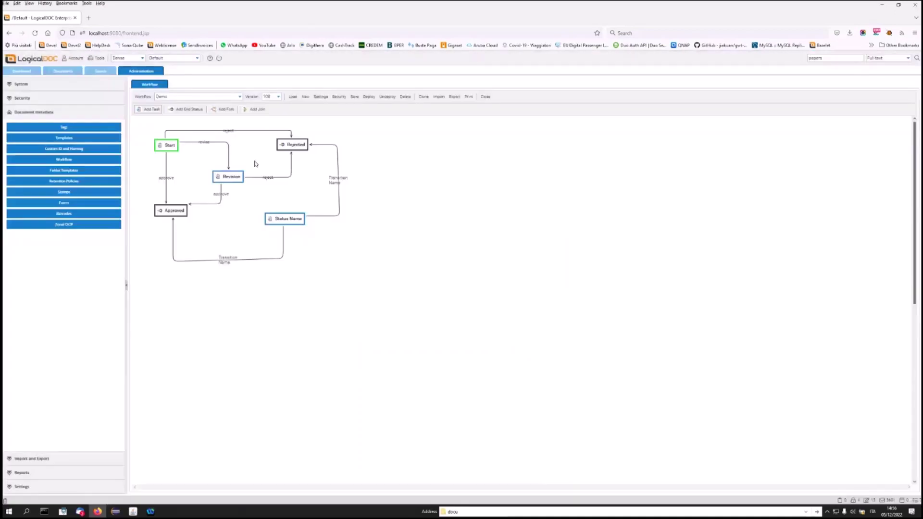
- Inspect the revise transition's script in the larger editor, then close its settings
right_click(207, 142)
left_click(250, 151)
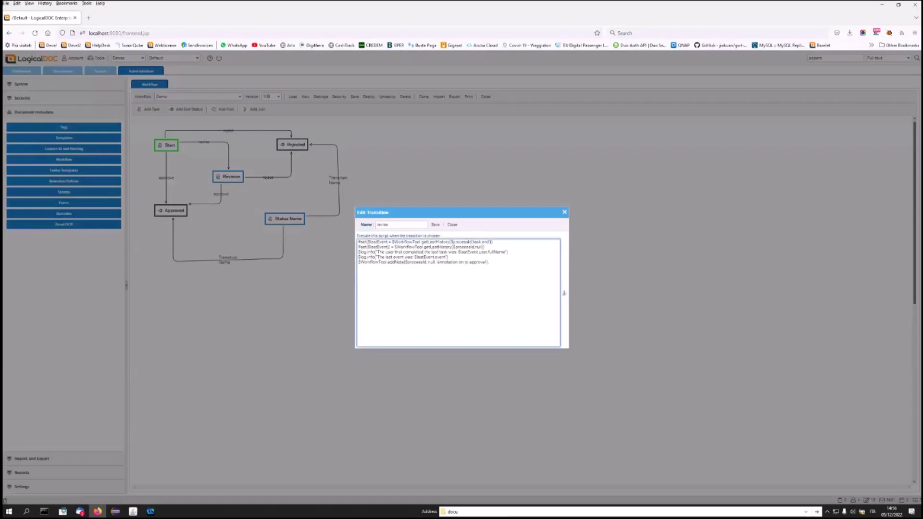
key("ctrl+a")
left_click(564, 290)
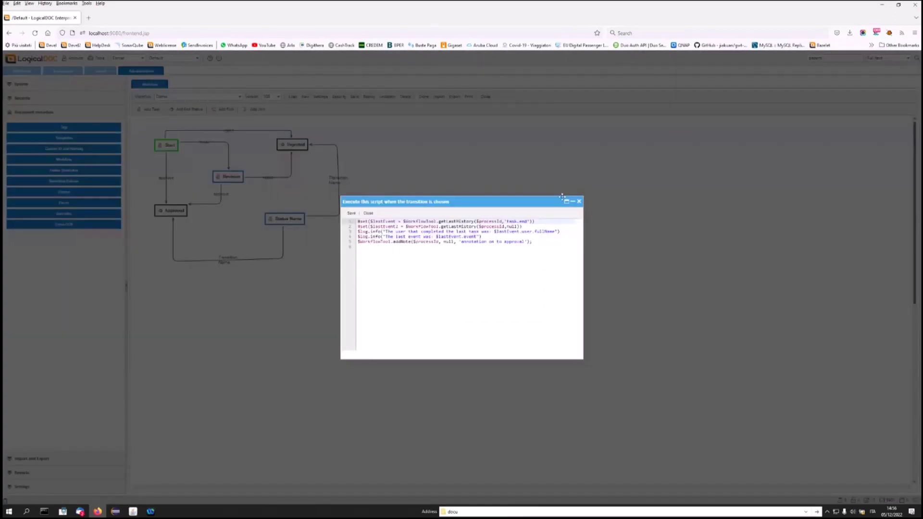
left_click(578, 200)
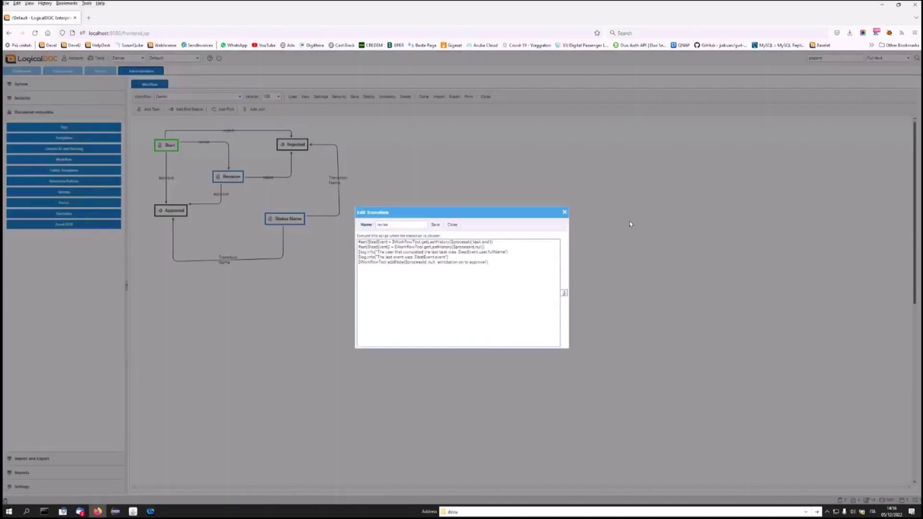
left_click(565, 212)
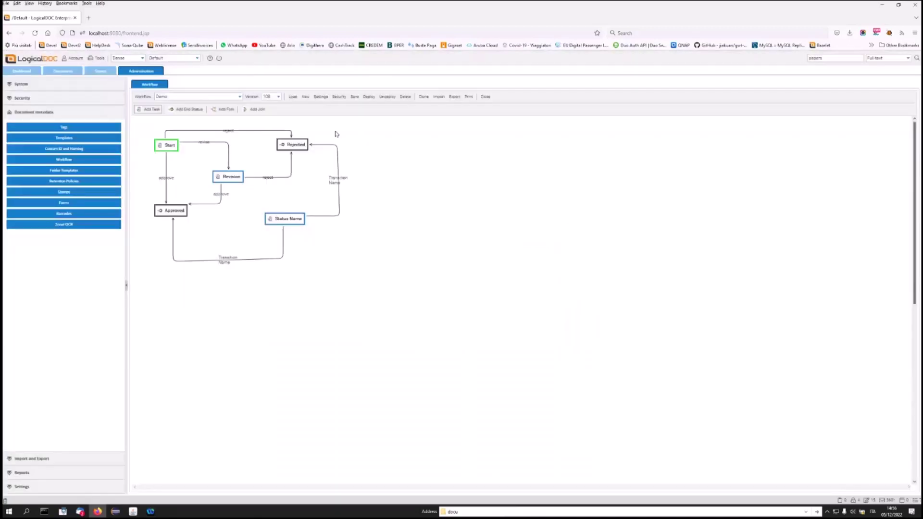
- Keep version 108 of the Demo workflow and deploy it
left_click(279, 97)
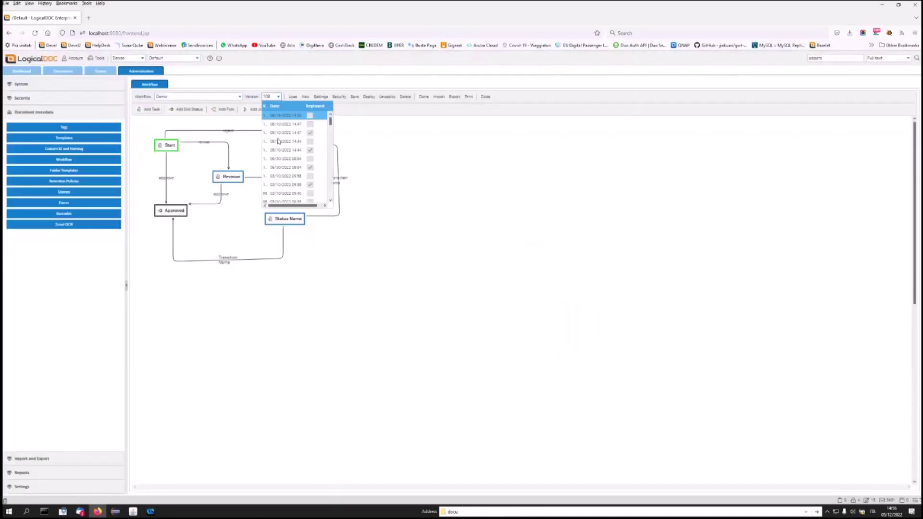
left_click(397, 124)
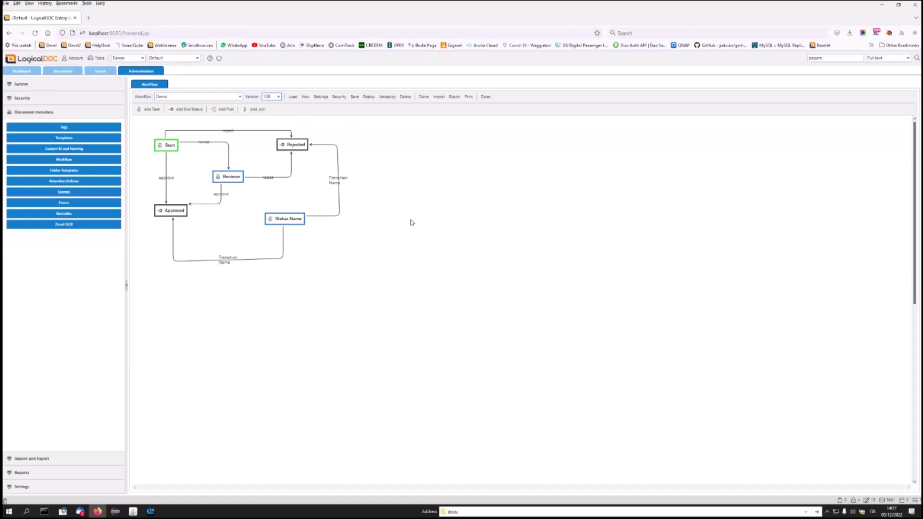
left_click(368, 98)
- Start the Demo workflow on the document 17.01.11 - F330C2Z.doc
left_click(60, 71)
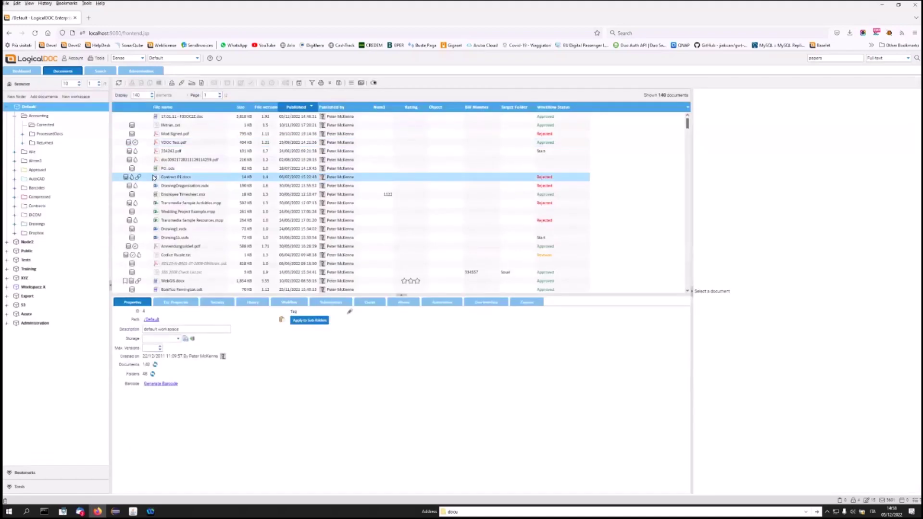
left_click(169, 117)
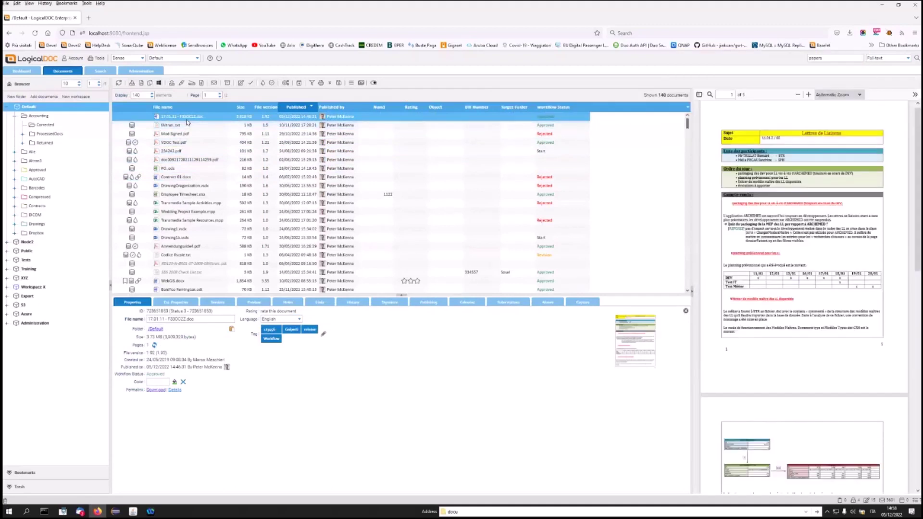
left_click(285, 84)
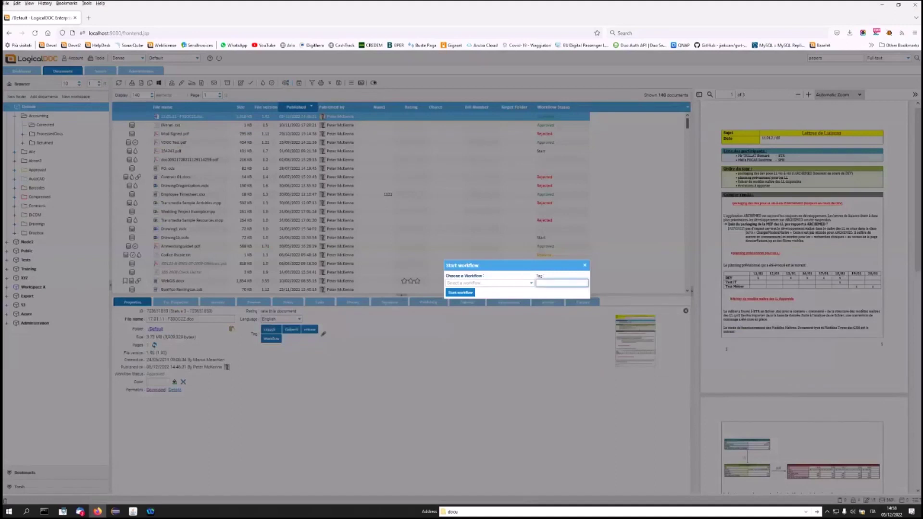
left_click(532, 284)
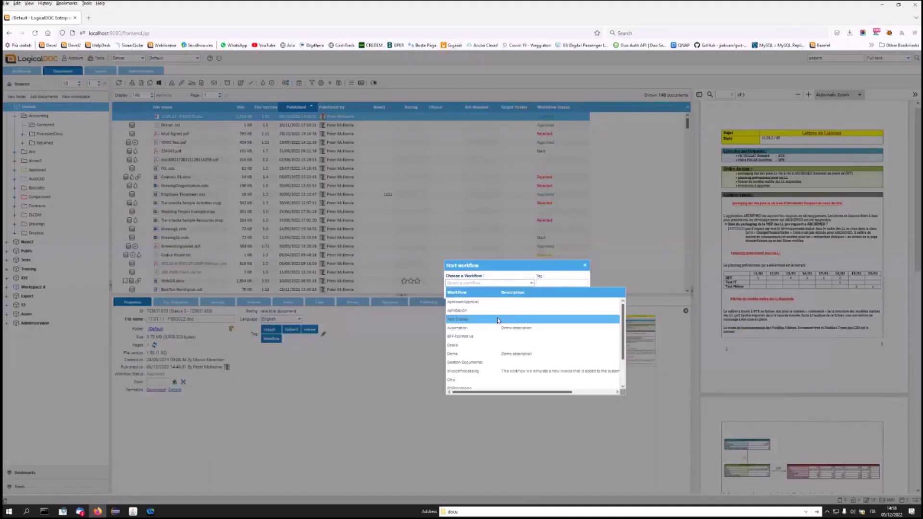
left_click(487, 355)
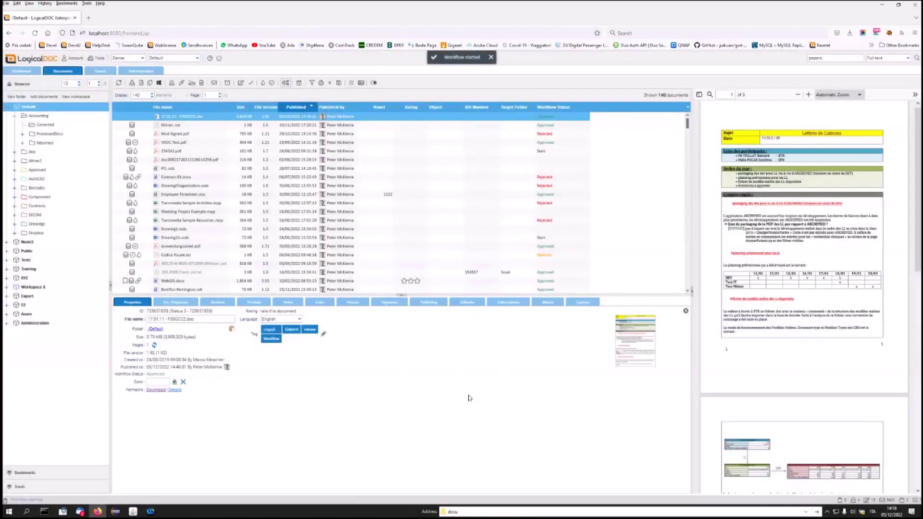
left_click(201, 126)
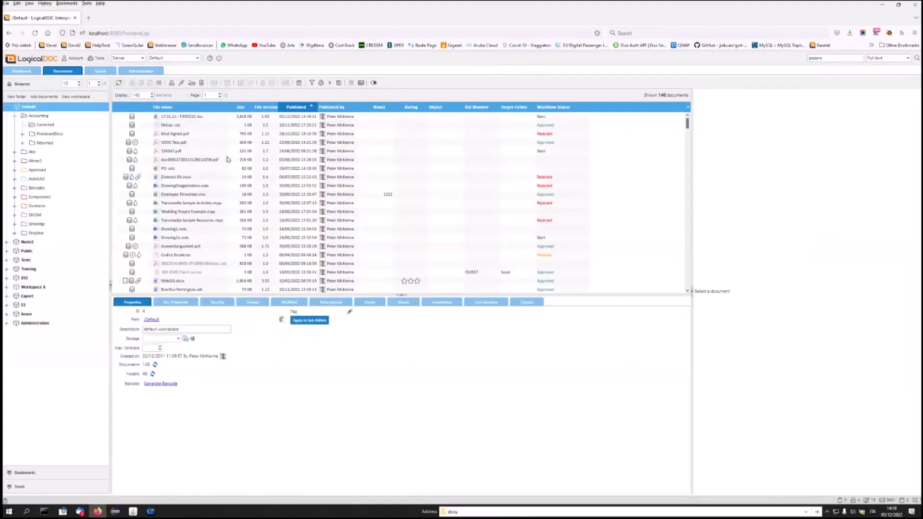
- Refresh the document list and confirm the document's workflow status reads Start
left_click(203, 119)
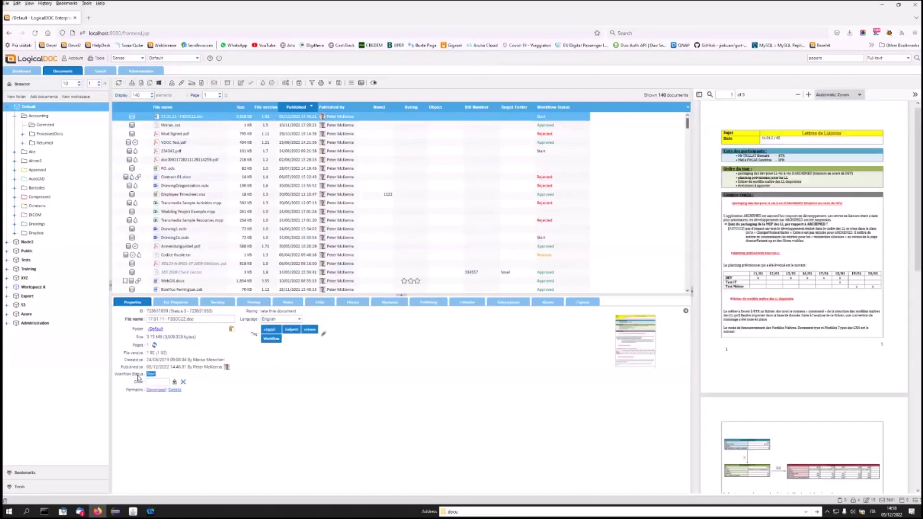
left_click_drag(144, 374, 114, 376)
double_click(151, 375)
- Check the workflow notification in Thunderbird, then return to the Demo workflow in Administration
scroll(864, 226, "up", 1)
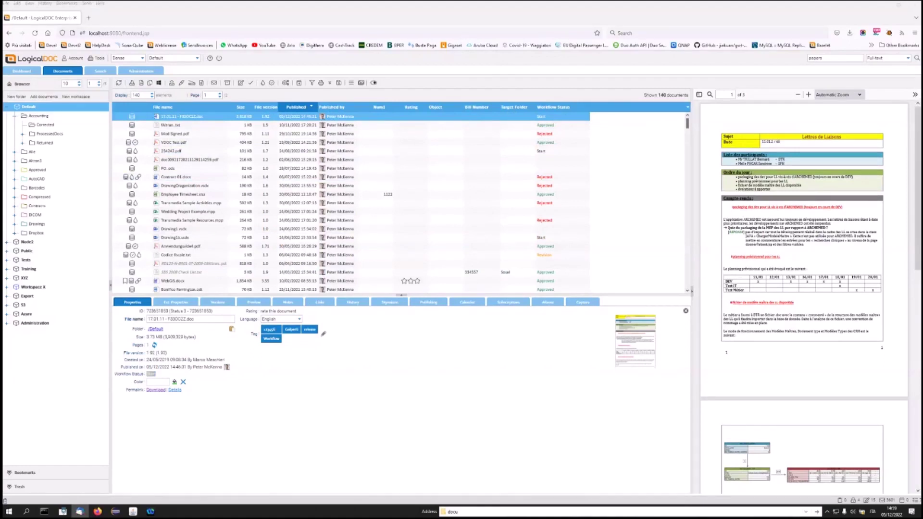
left_click_drag(922, 121, 480, 25)
double_click(481, 25)
left_click(157, 72)
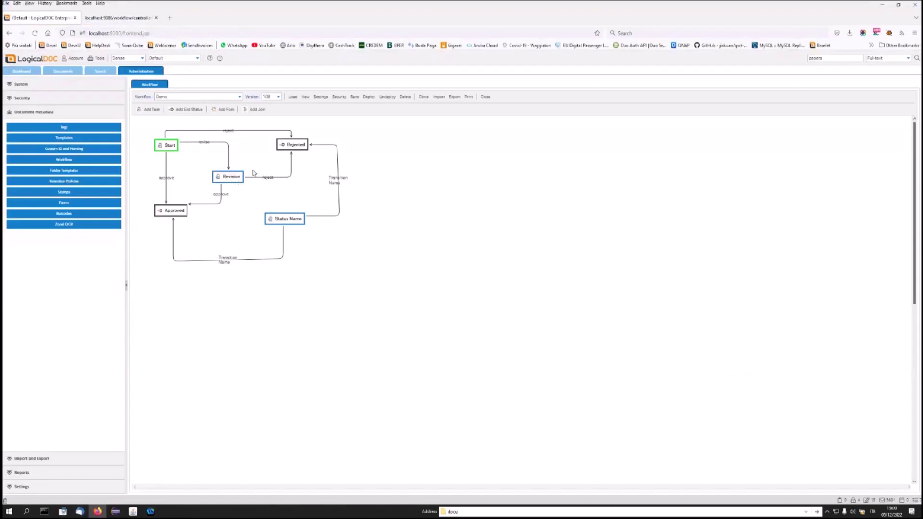
- Inspect the Revision task's settings to confirm its colour is #FF9900
right_click(229, 177)
left_click(242, 181)
left_click(383, 206)
key("Tab")
key("ctrl+a")
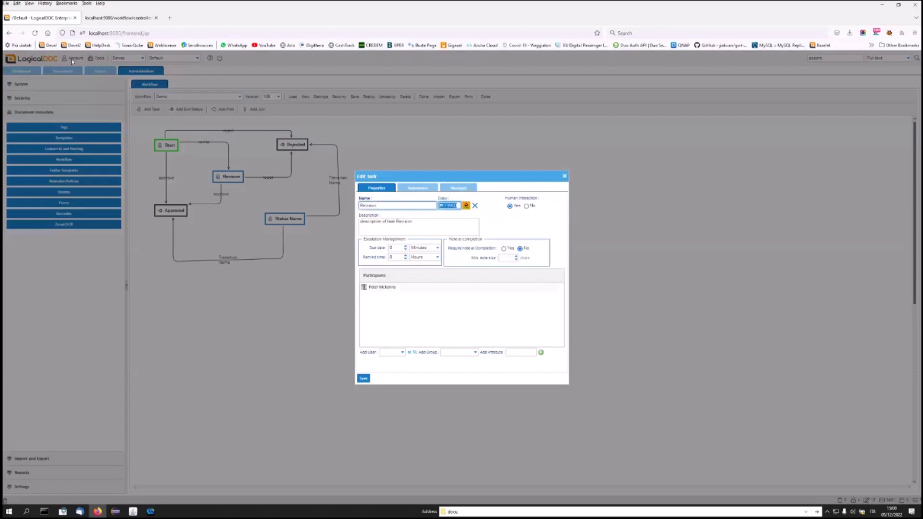
left_click(565, 176)
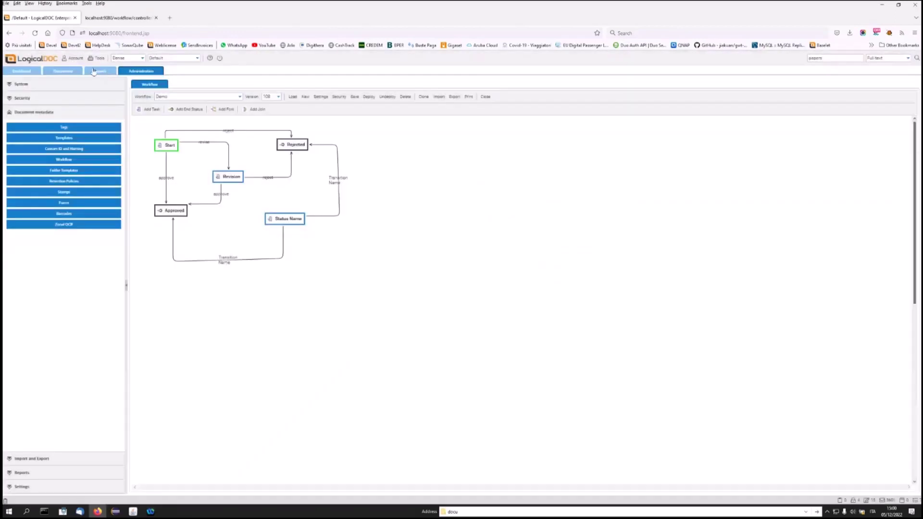
- Refresh the documents, check the first document's orange Revision status, then go to the Dashboard
left_click(63, 71)
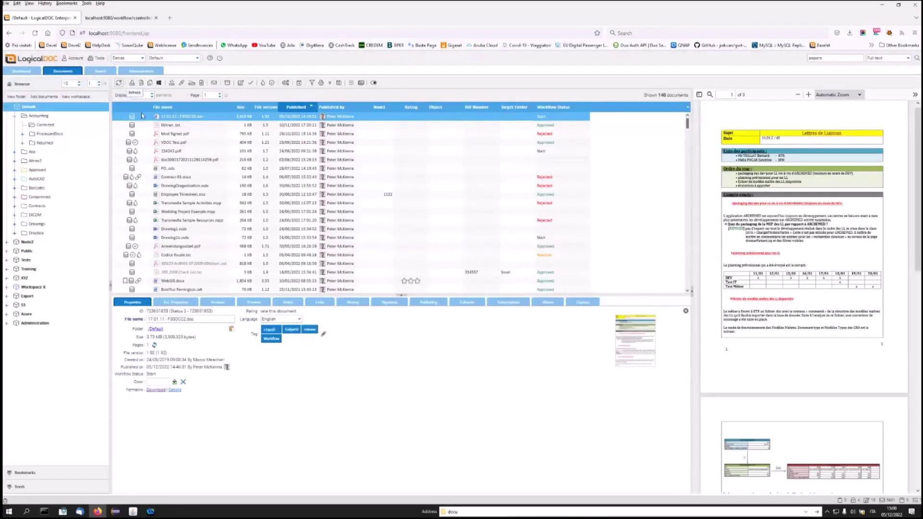
left_click(119, 83)
left_click(157, 119)
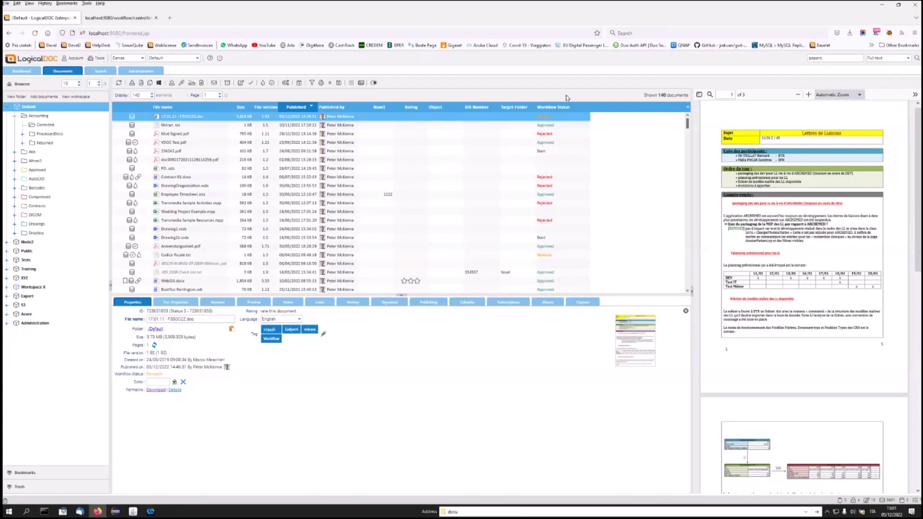
right_click(566, 98)
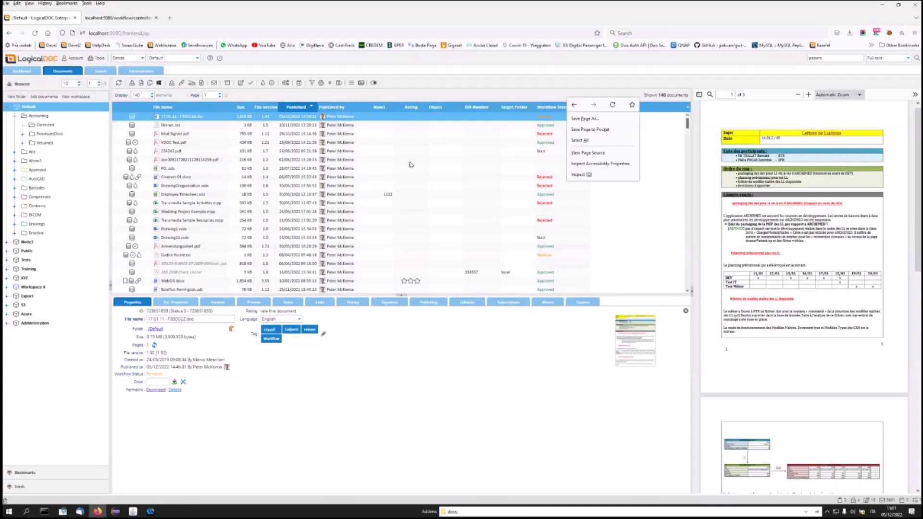
left_click(25, 72)
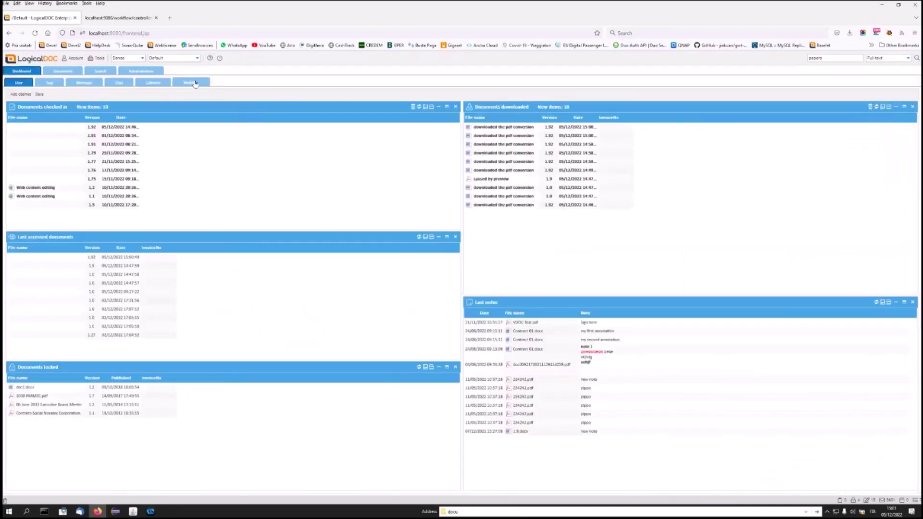
- Open the latest Demo revision task and review its attached document
left_click(195, 83)
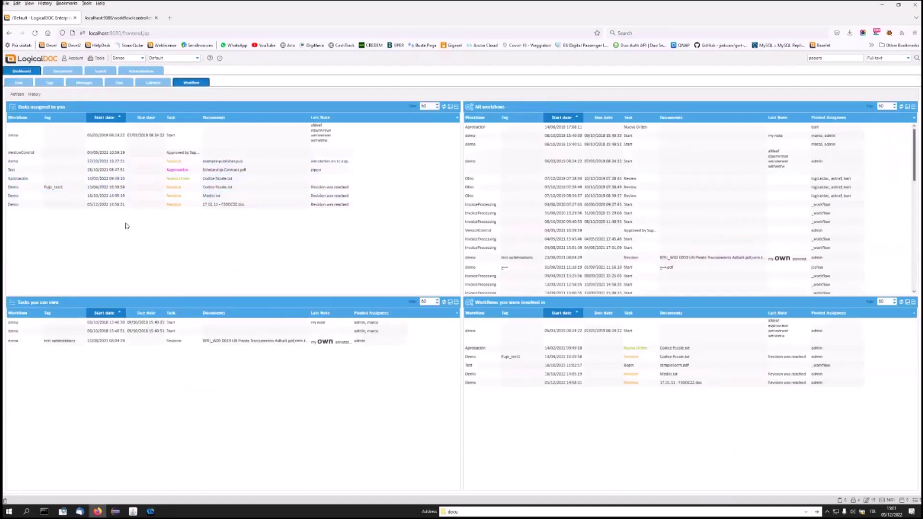
left_click(174, 207)
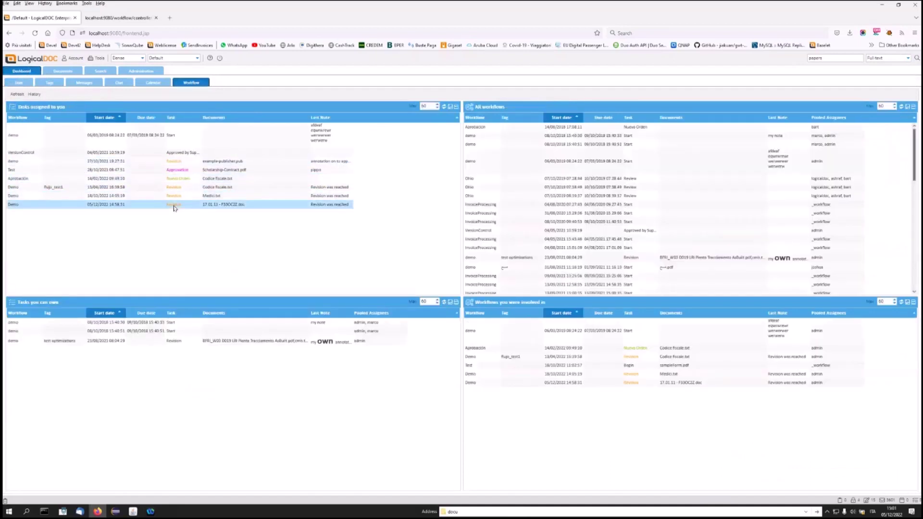
left_click(174, 207)
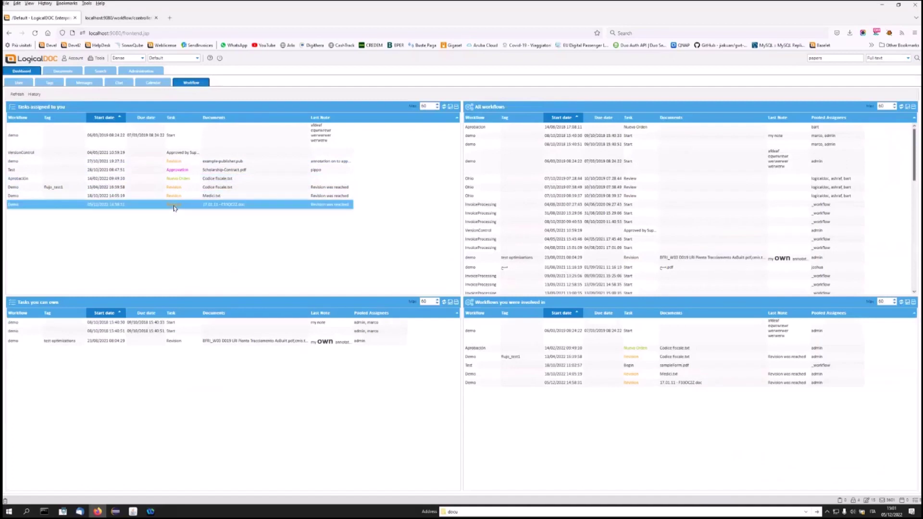
double_click(174, 207)
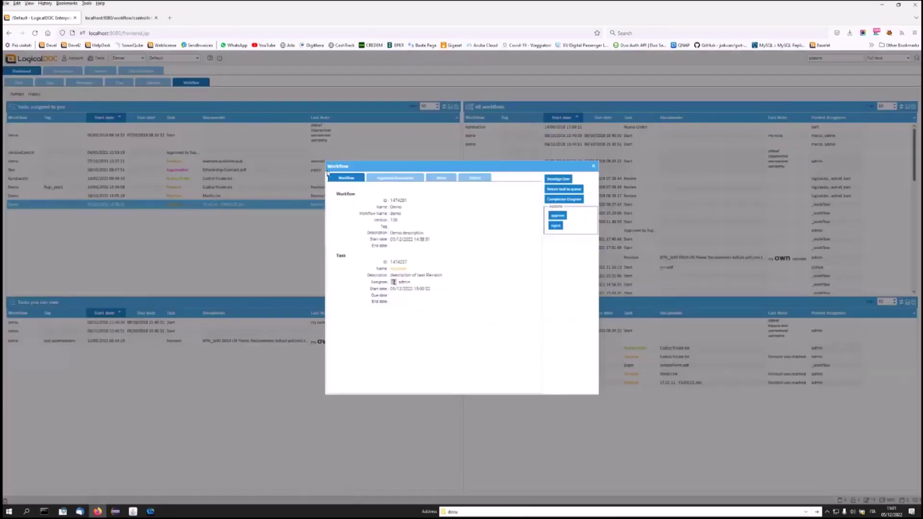
left_click(393, 179)
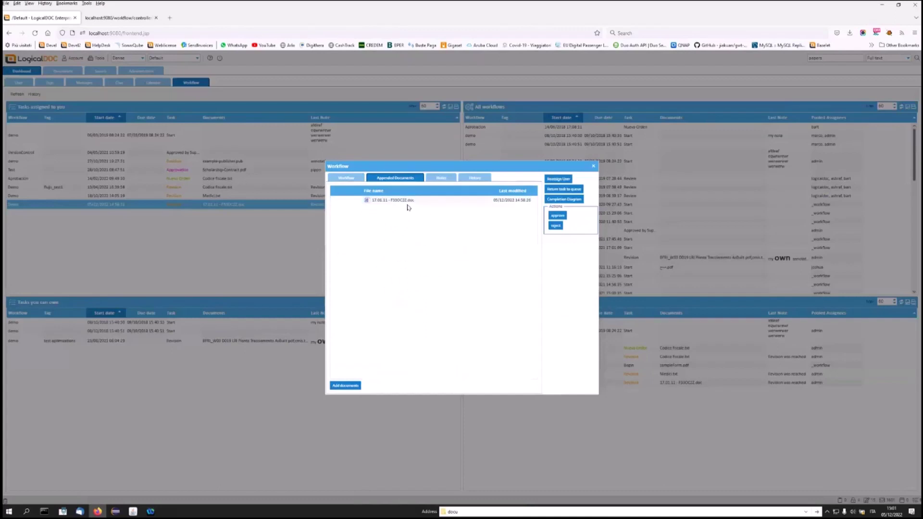
right_click(408, 204)
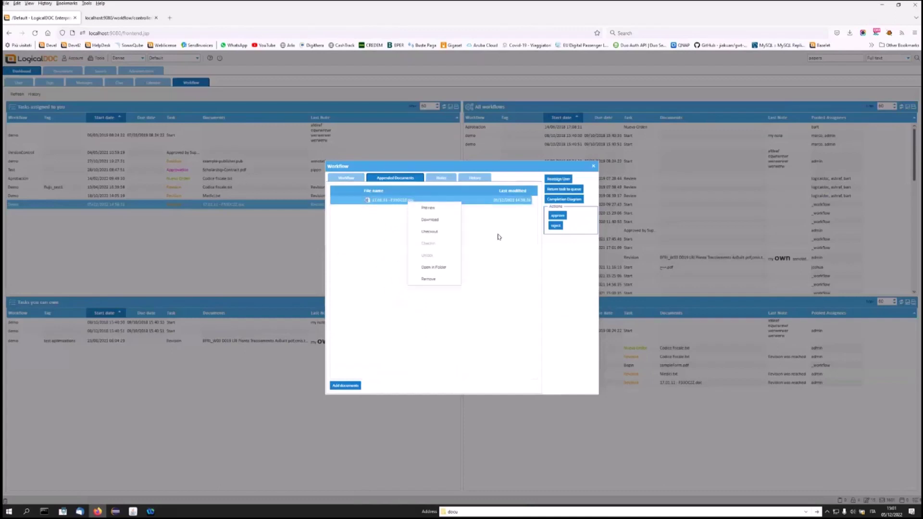
- Add the note 'hagkjfafjrkg' to the task and view its completion diagram
left_click(442, 178)
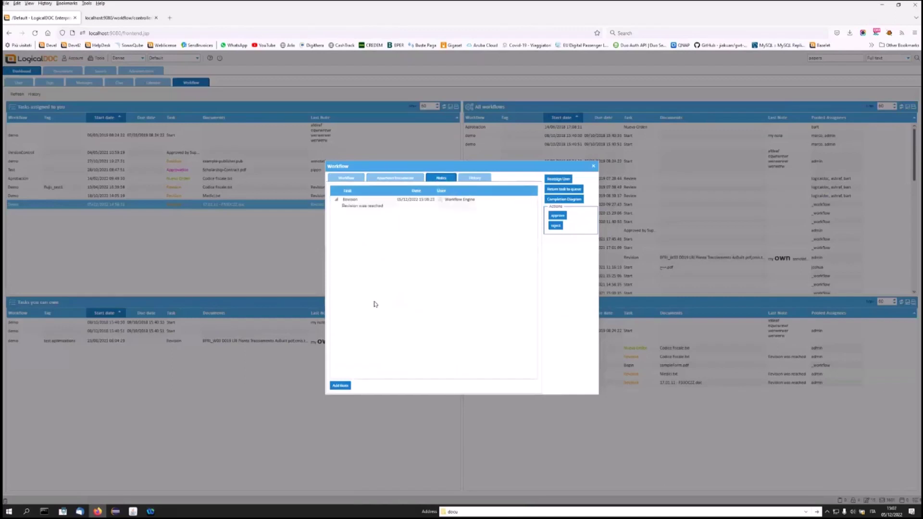
left_click(340, 385)
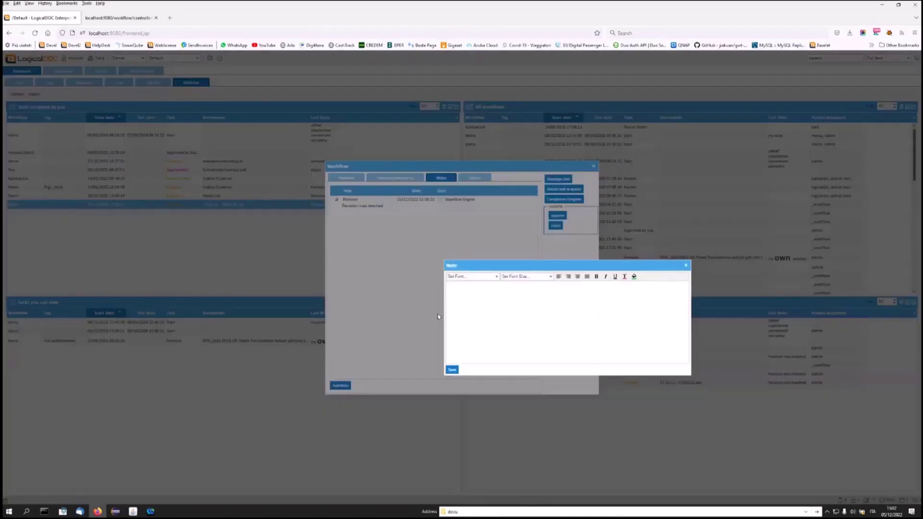
type("hagkjfafjrkg")
key("Return")
left_click(451, 369)
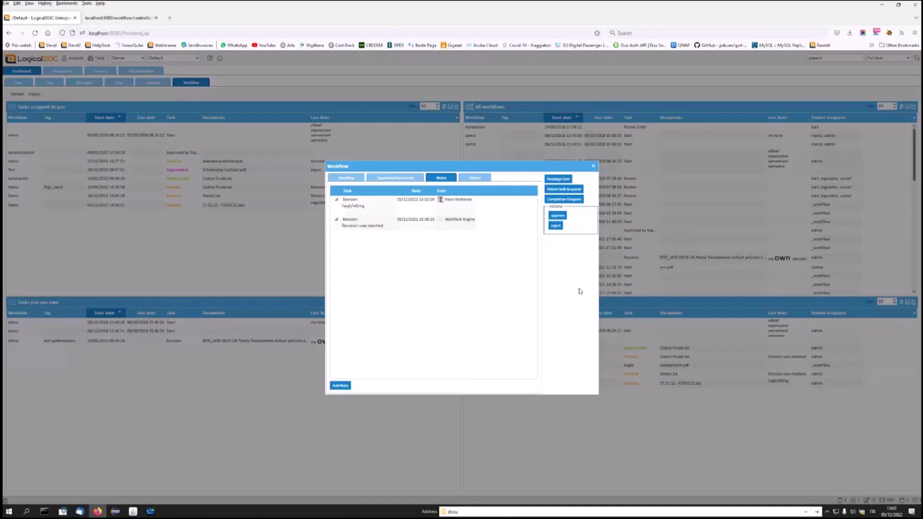
left_click(564, 199)
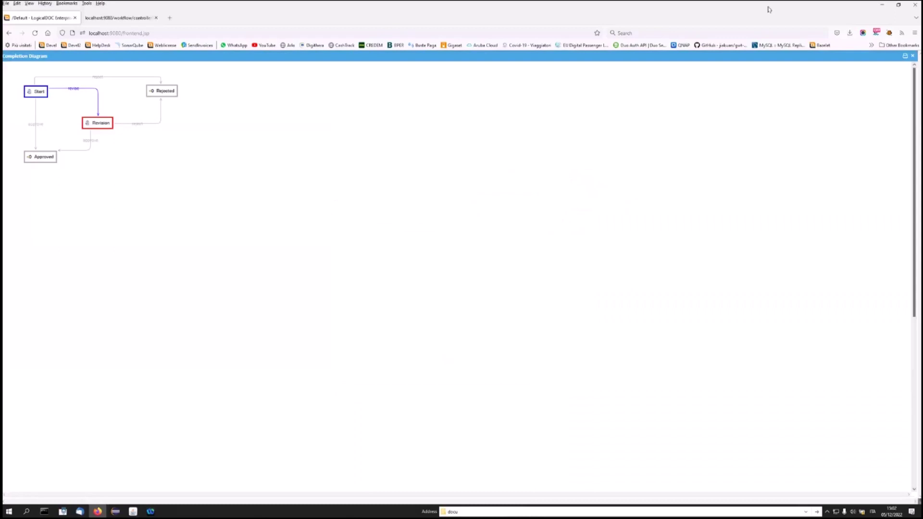
left_click(912, 55)
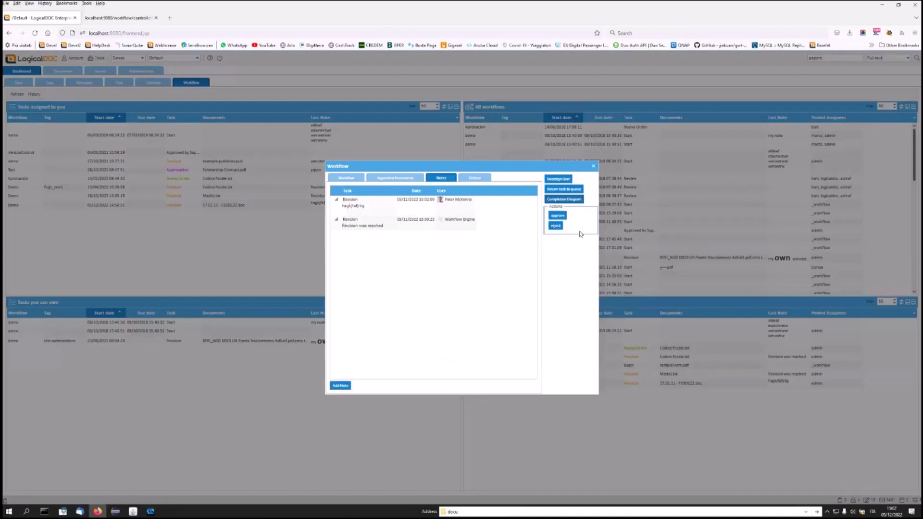
- Approve the Demo revision task, then look at the Approved end status in the workflow designer
left_click(558, 219)
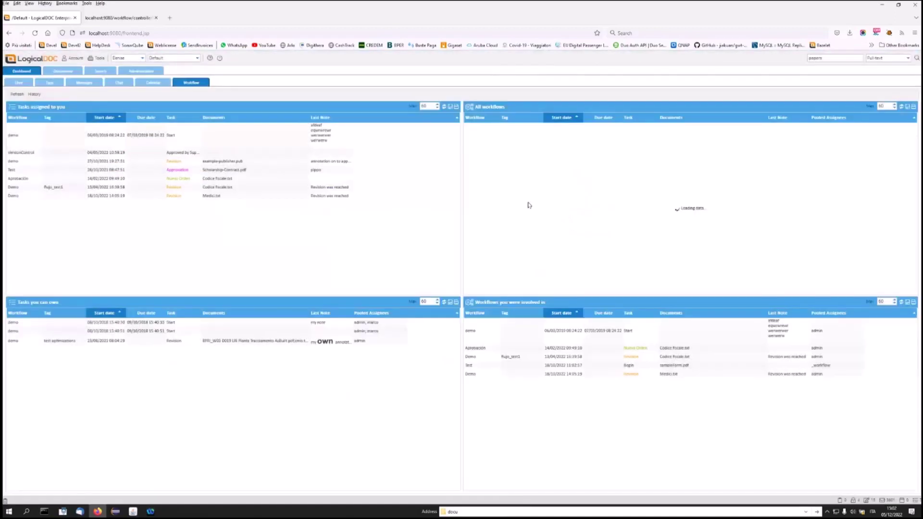
left_click(140, 70)
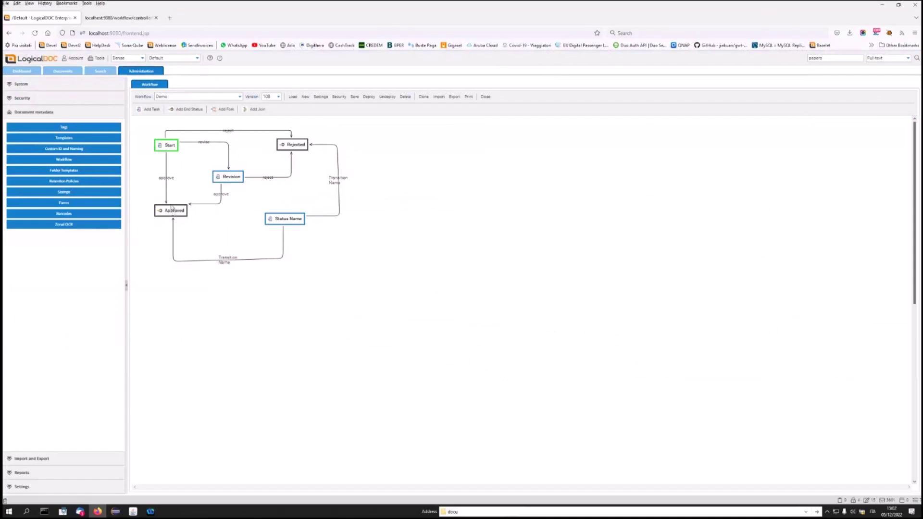
right_click(179, 212)
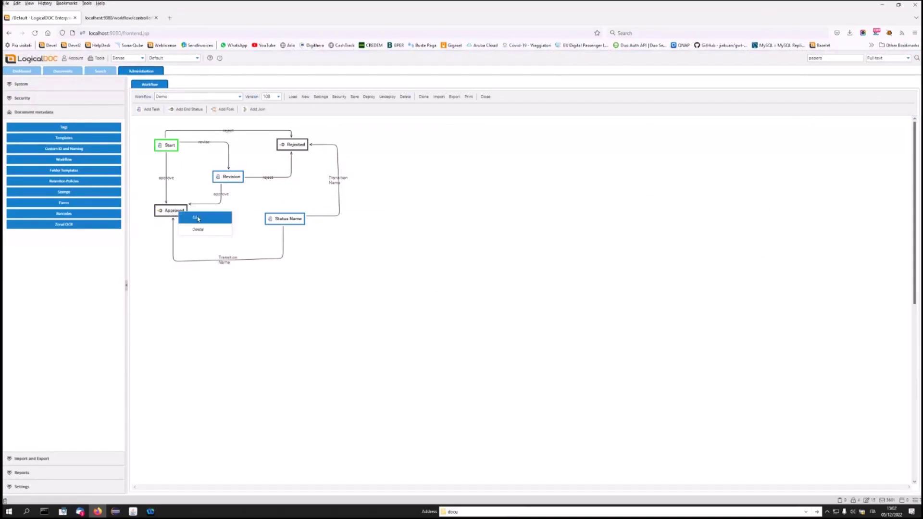
left_click(198, 219)
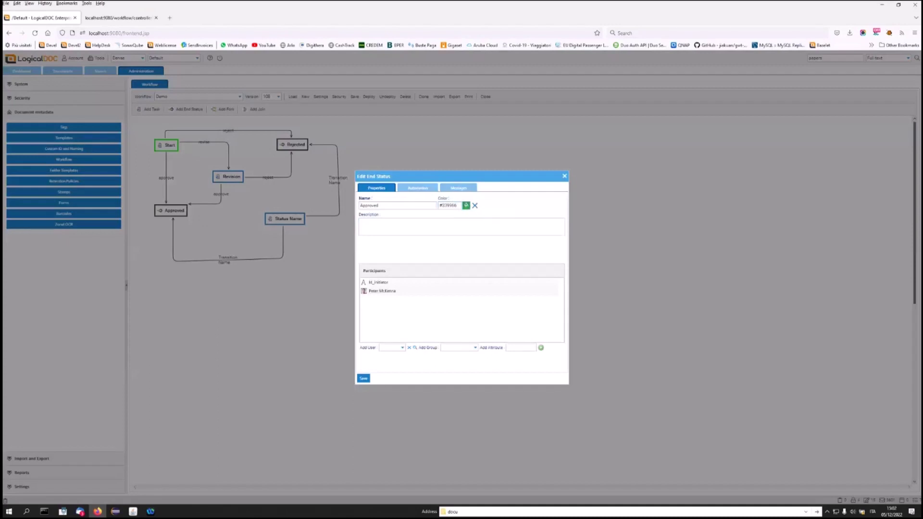
left_click(565, 176)
- Refresh the document library and confirm the 17.01.11 document's workflow status reads Approved
left_click(63, 71)
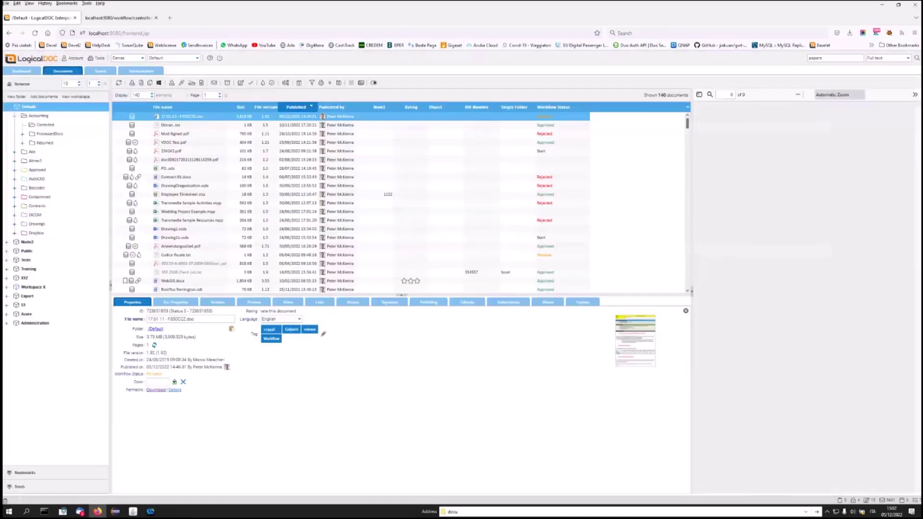
left_click(119, 83)
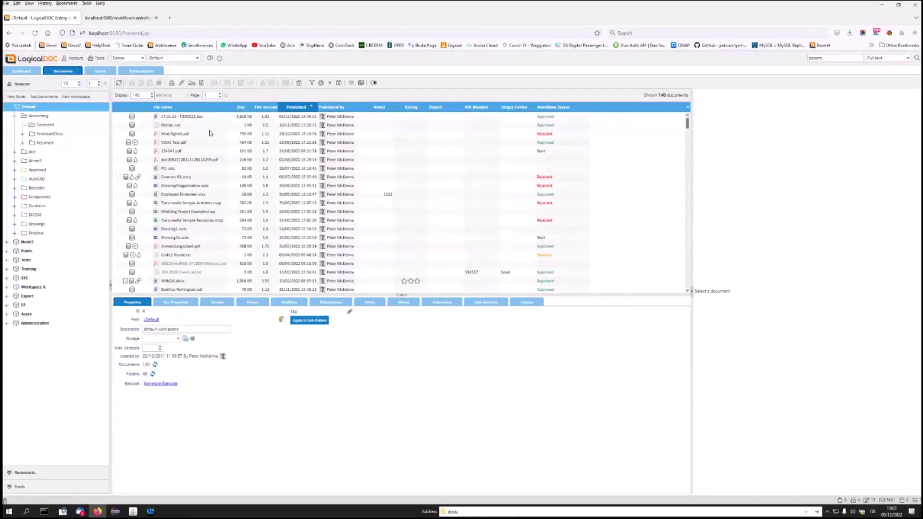
left_click(201, 119)
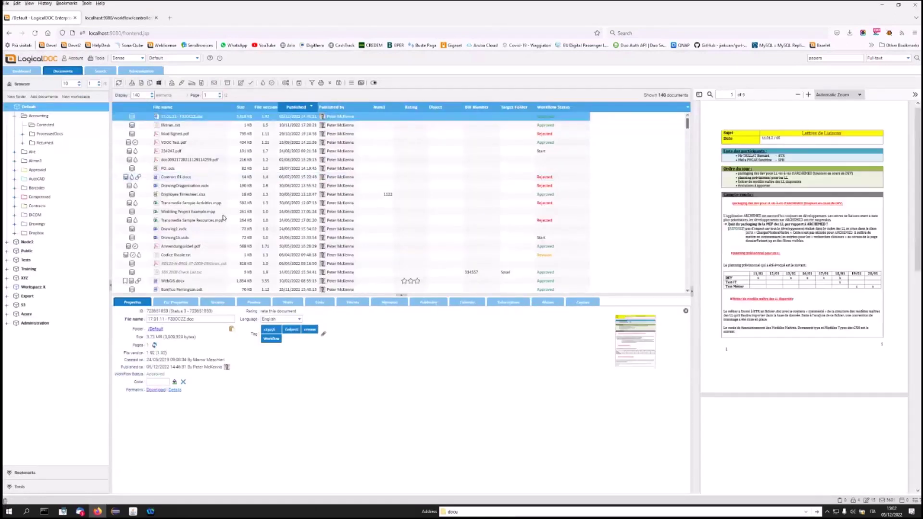
left_click_drag(166, 374, 146, 375)
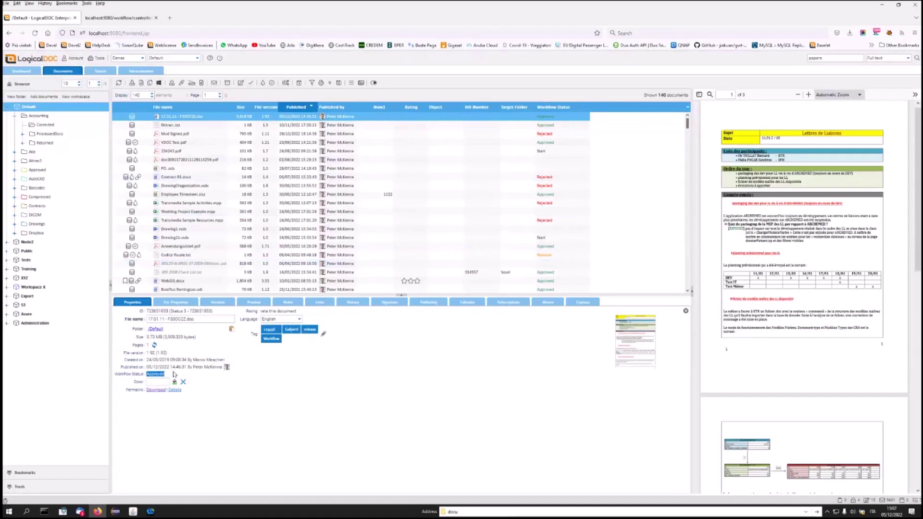
left_click(161, 375)
double_click(161, 375)
left_click(211, 343)
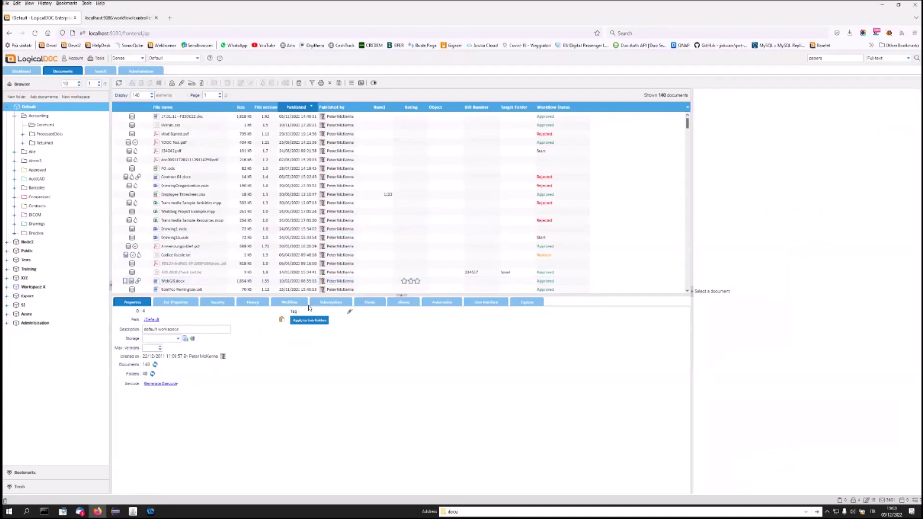
- Add a folder workflow trigger for InvoiceProcessing with template Invoice and the metadata-changed event
left_click(288, 301)
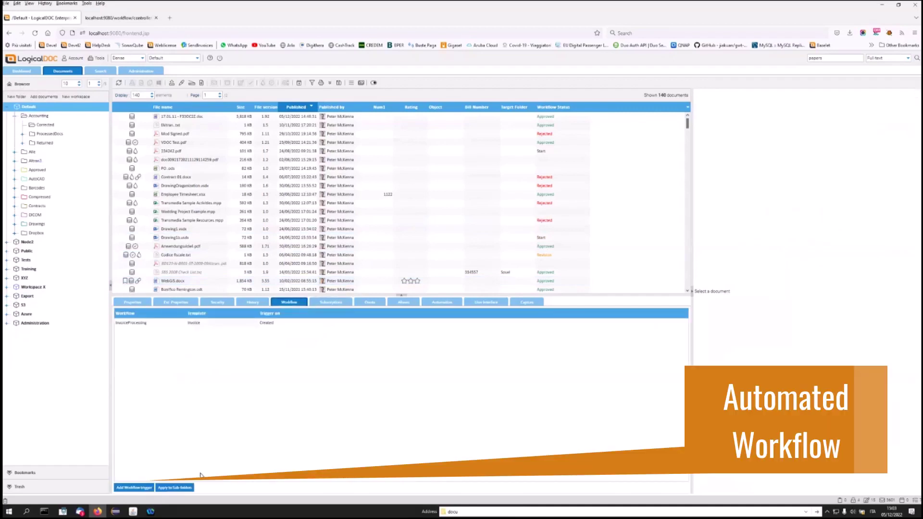
left_click(134, 487)
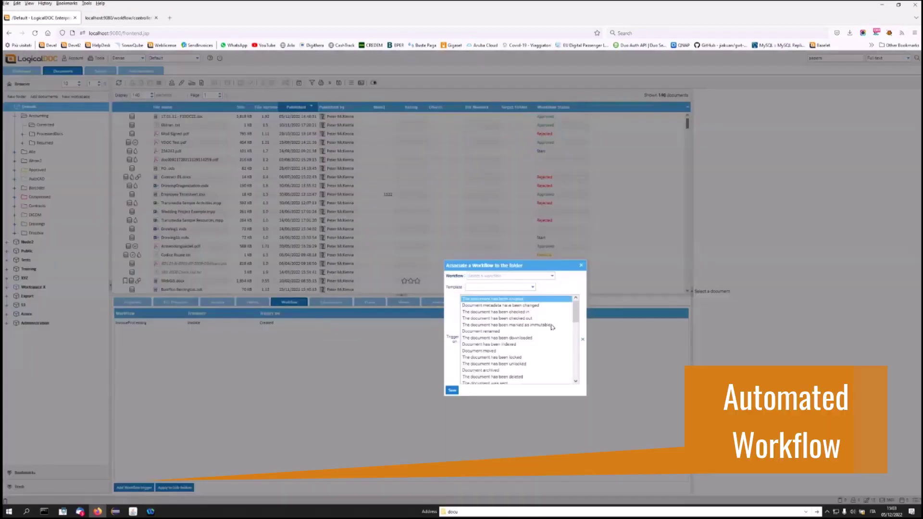
left_click(551, 277)
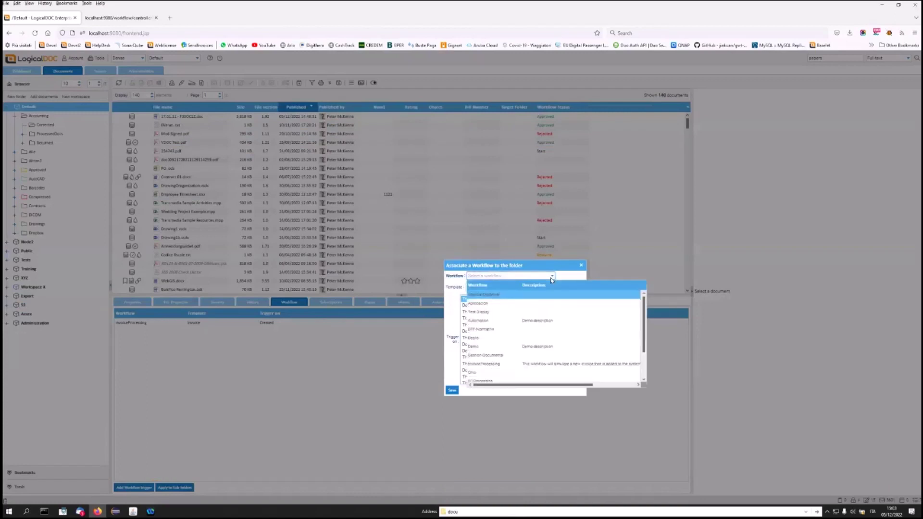
left_click(512, 366)
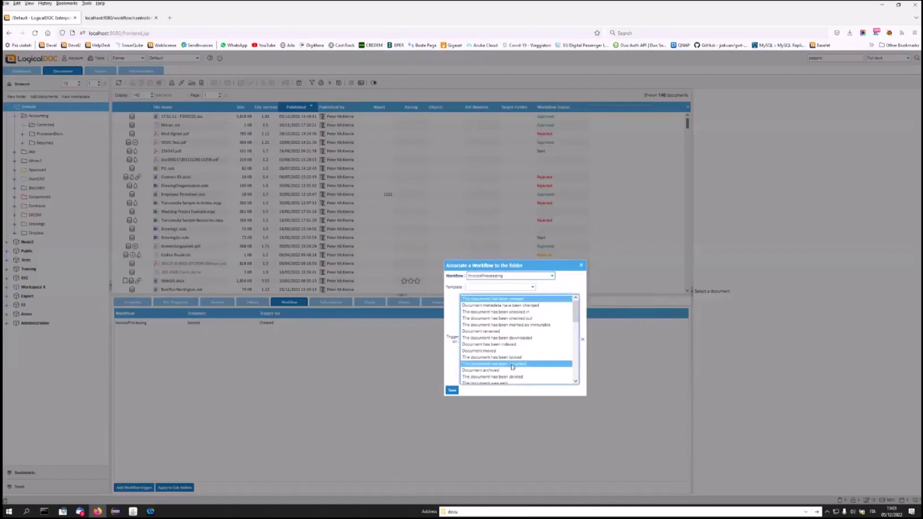
left_click(533, 287)
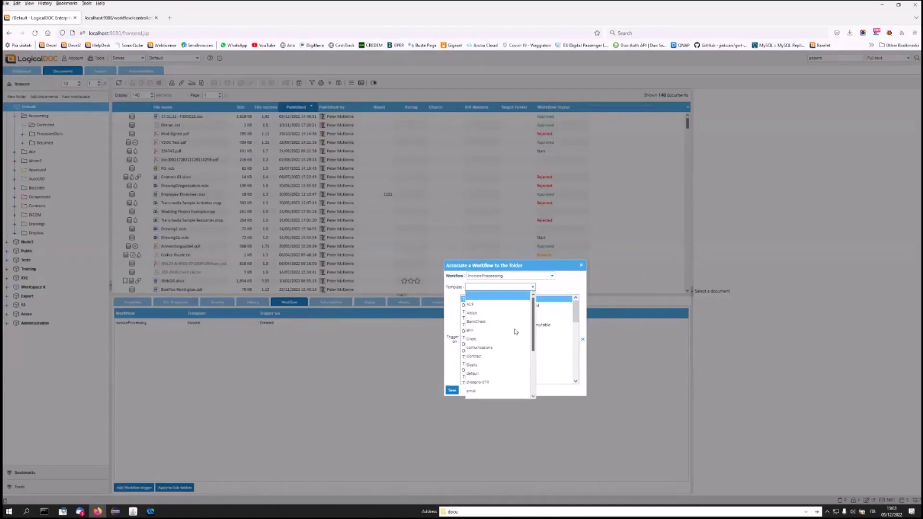
scroll(514, 331, "down", 2)
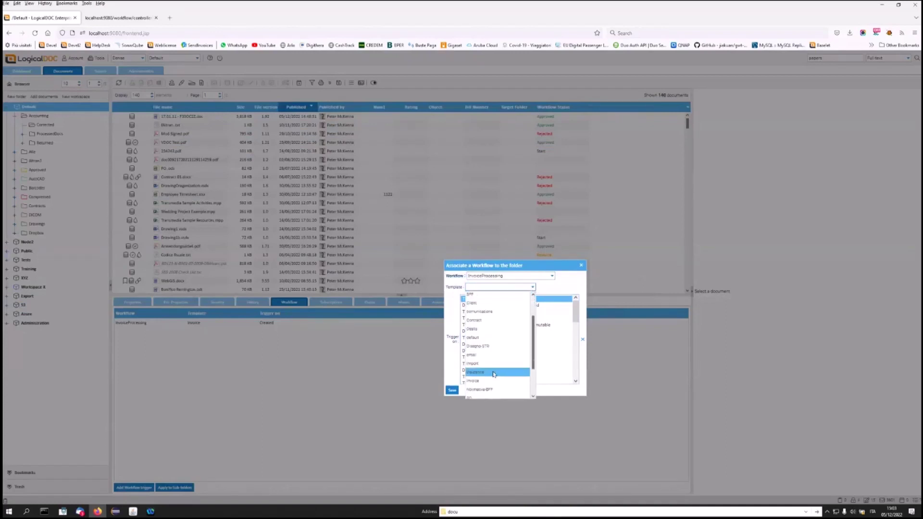
left_click(492, 381)
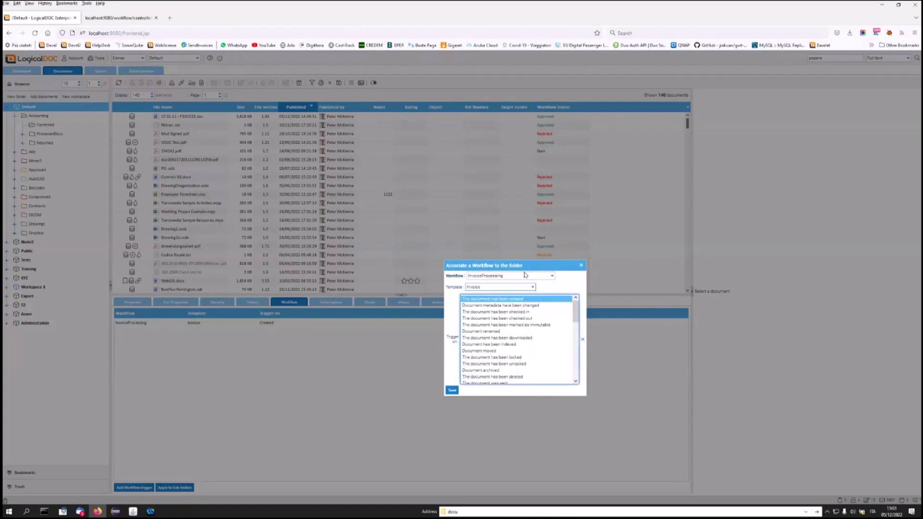
left_click(521, 306, "ctrl")
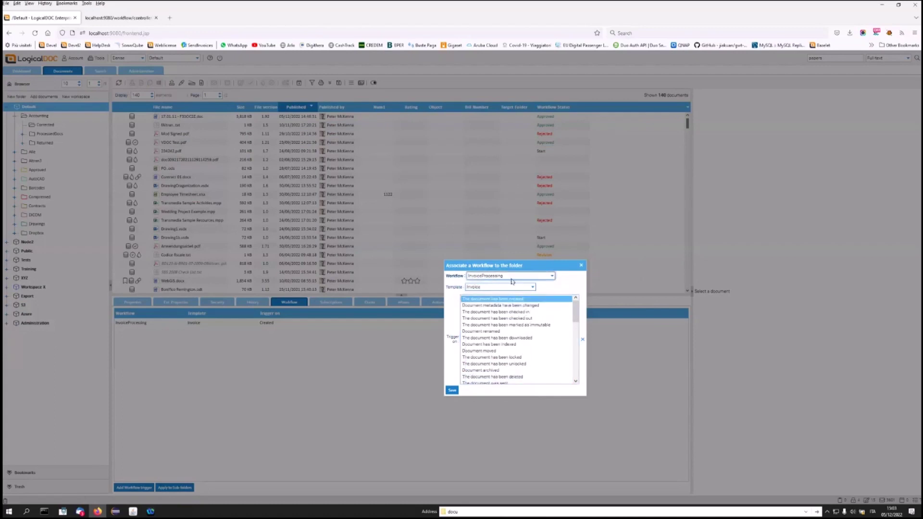